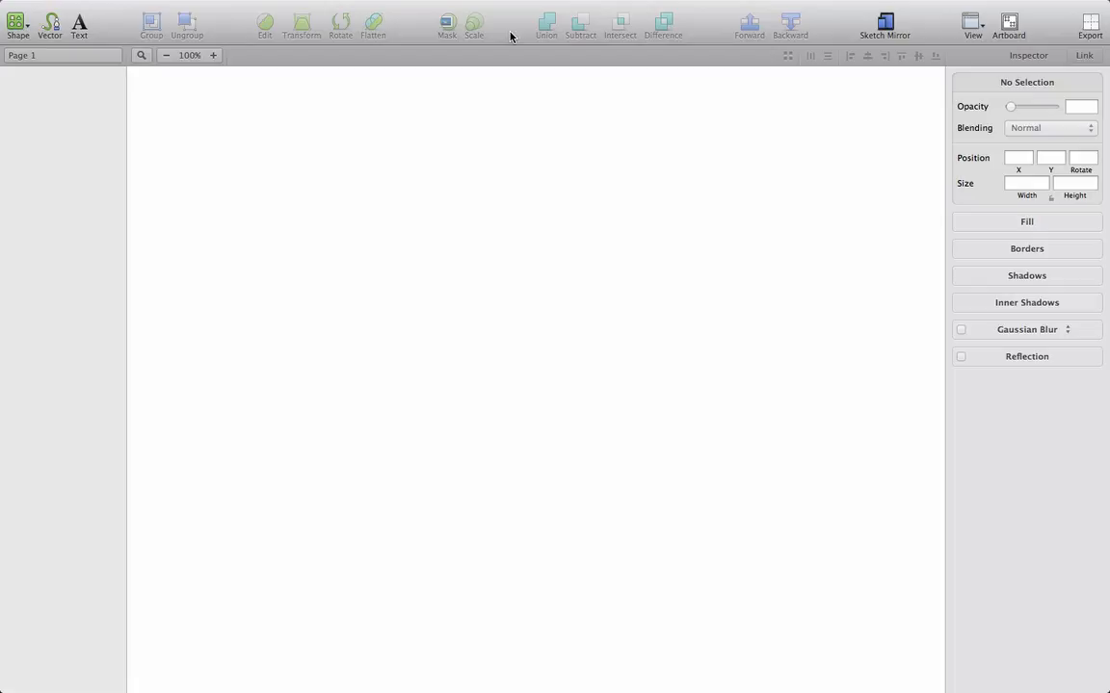
Customize the toolbar by adding the Colors item, remove that item again, and finish customizing
right_click(511, 37)
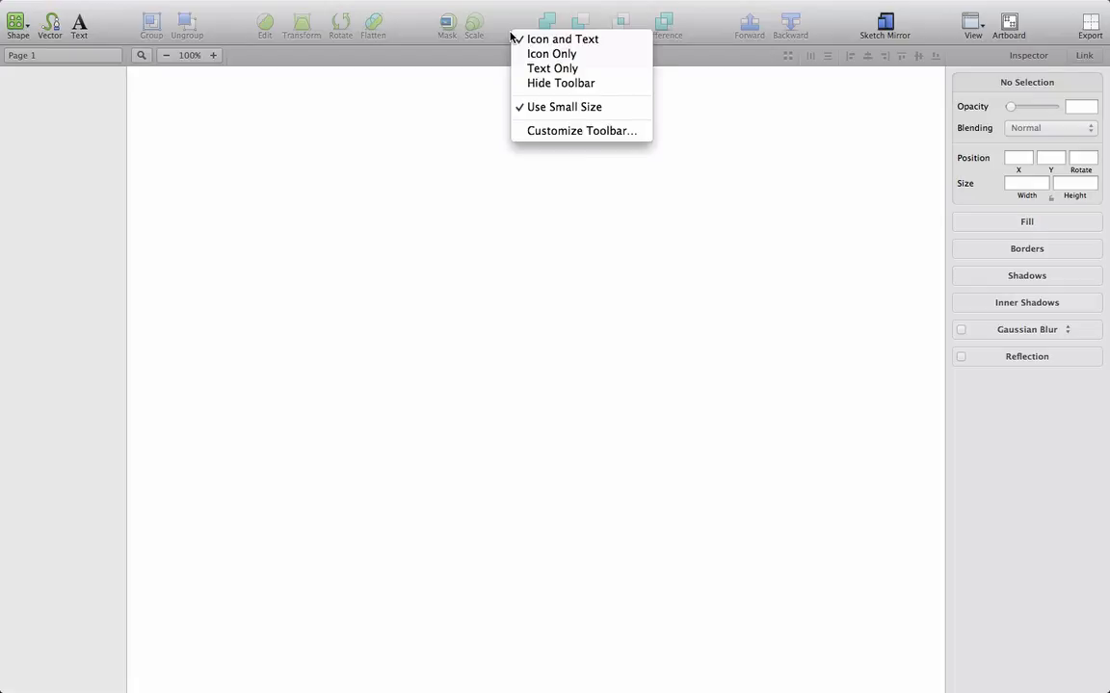
left_click(529, 134)
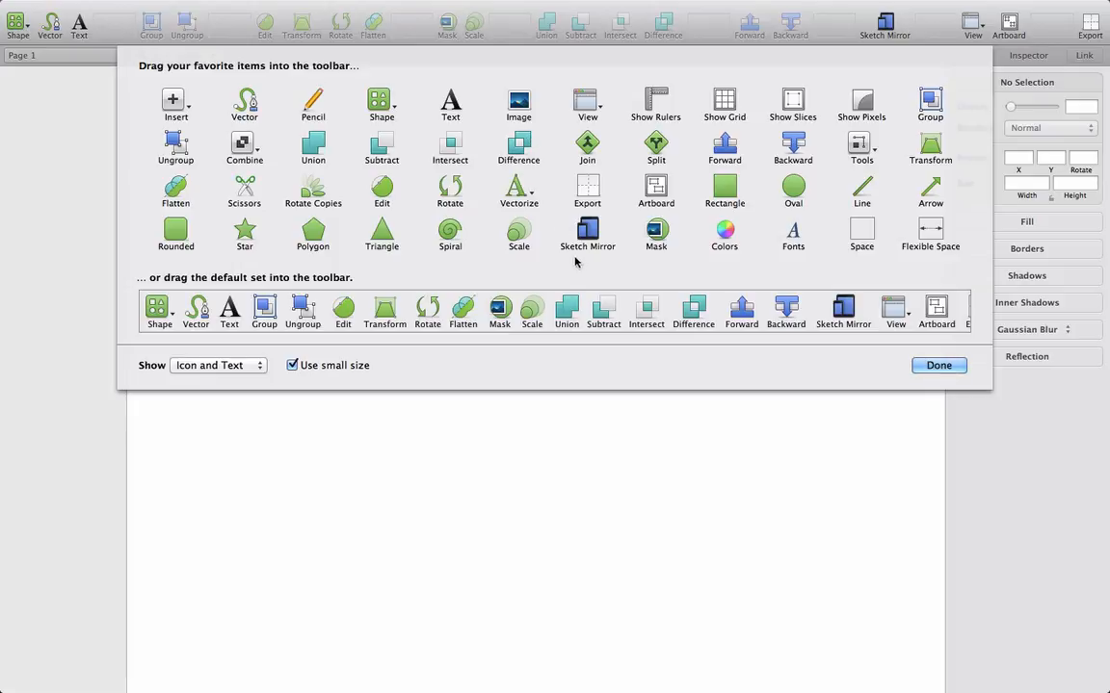
mouse_move(520, 236)
left_mouse_down()
mouse_move(469, 214)
mouse_move(502, 39)
left_mouse_up()
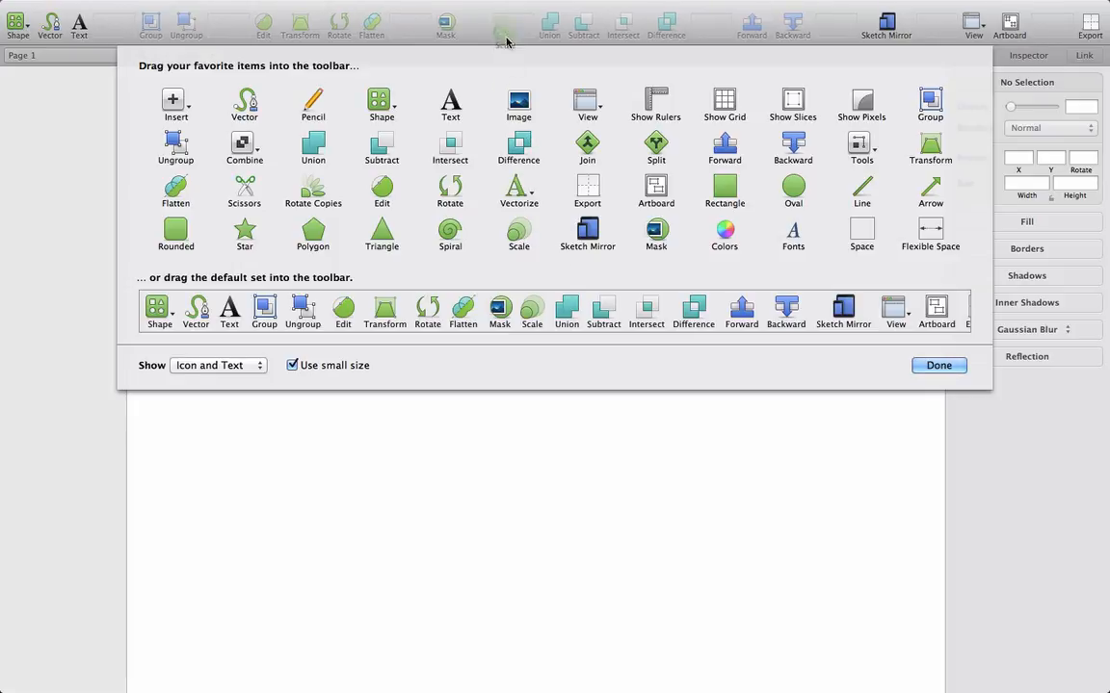
mouse_move(594, 232)
left_mouse_down()
mouse_move(589, 53)
mouse_move(701, 29)
mouse_move(669, 39)
mouse_move(607, 221)
left_mouse_up()
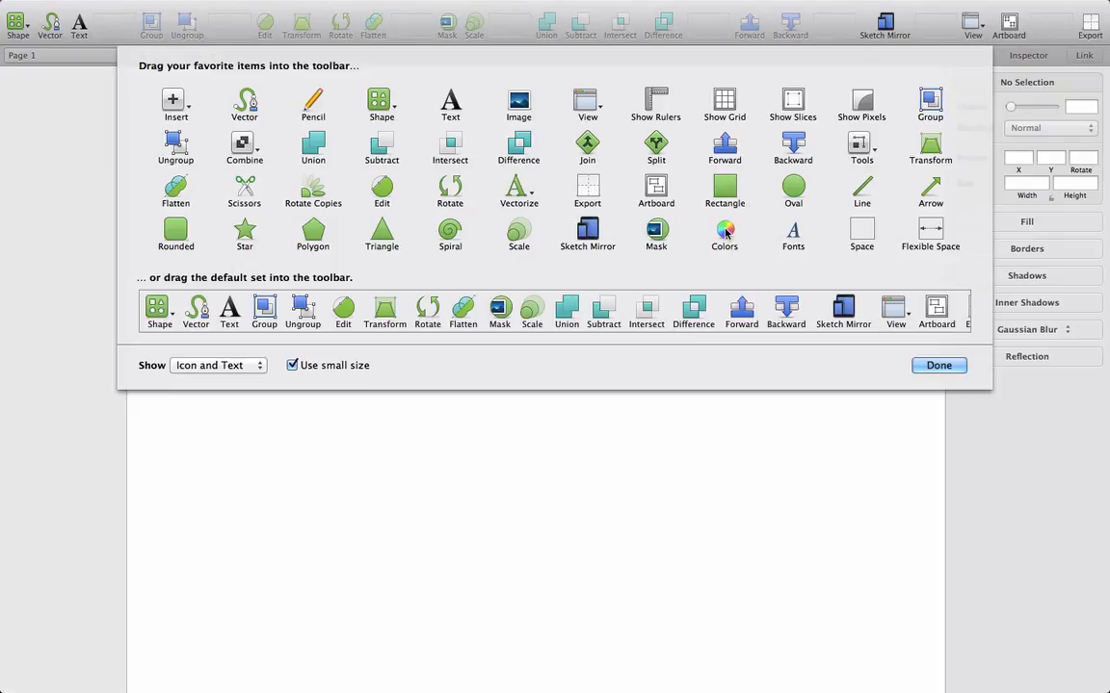
mouse_move(725, 232)
left_mouse_down()
mouse_move(664, 223)
mouse_move(698, 91)
mouse_move(831, 28)
left_mouse_up()
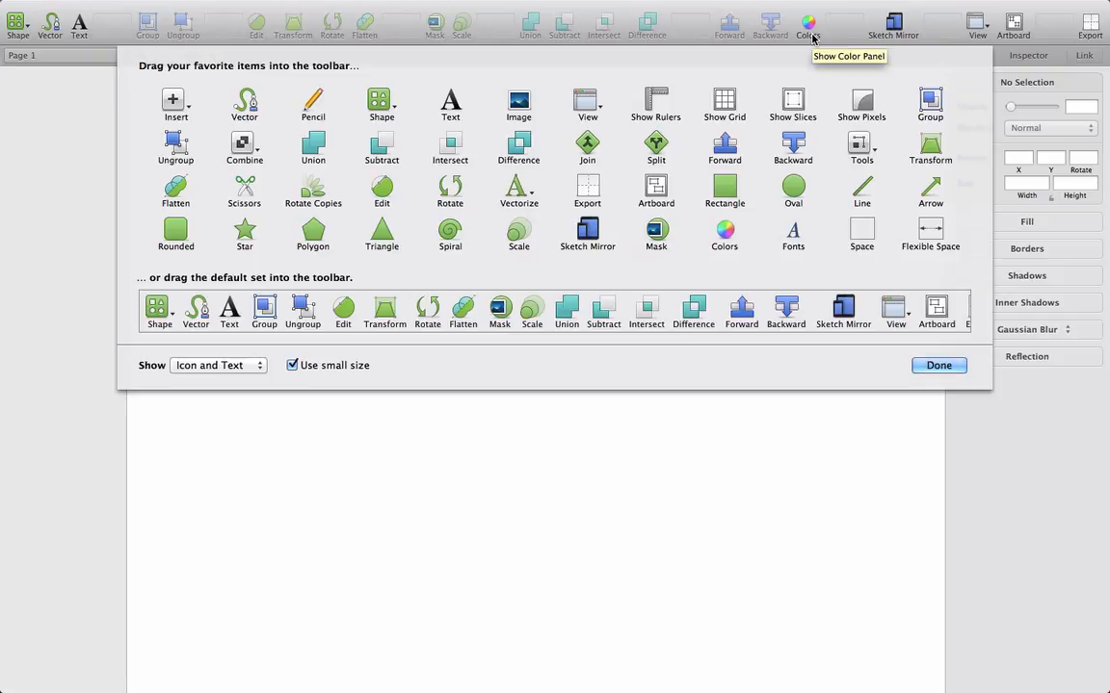
left_click_drag(809, 31, 719, 260)
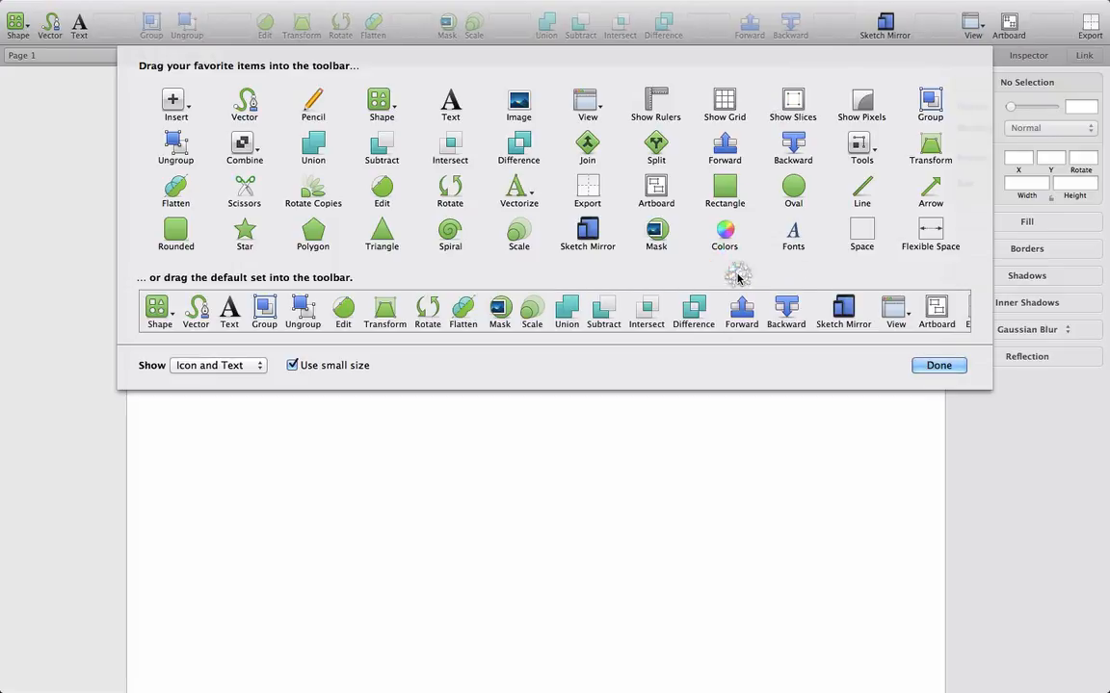
left_click(938, 366)
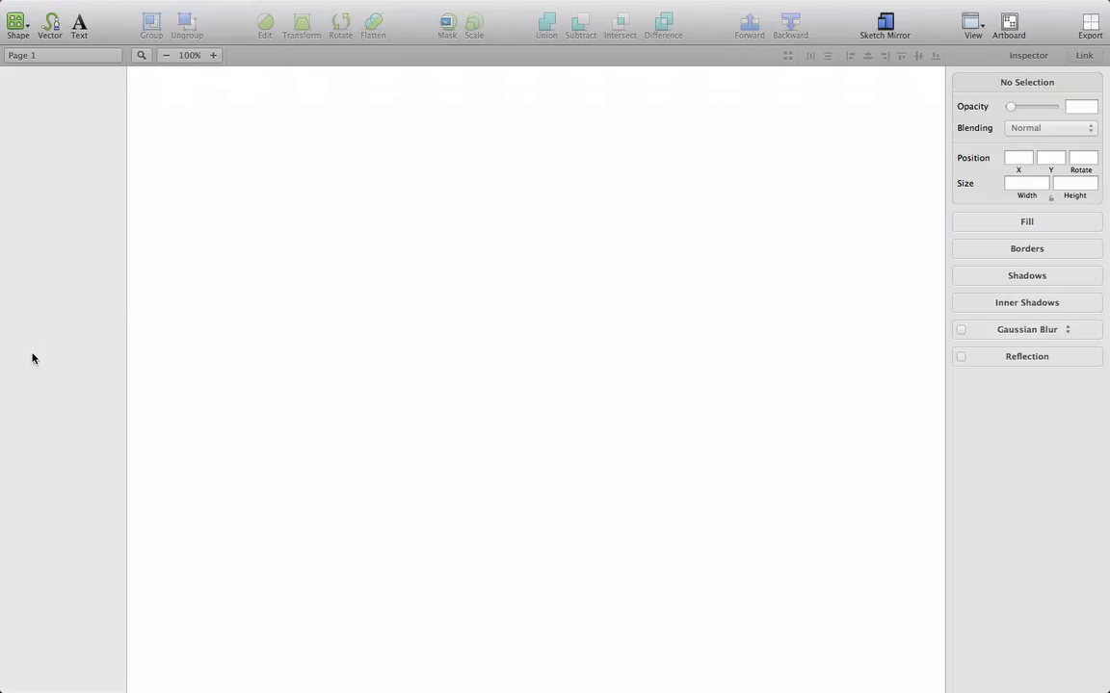
Draw a rectangle about 203 × 161 px and an oval about 189 × 159 px above and to its right
key("r")
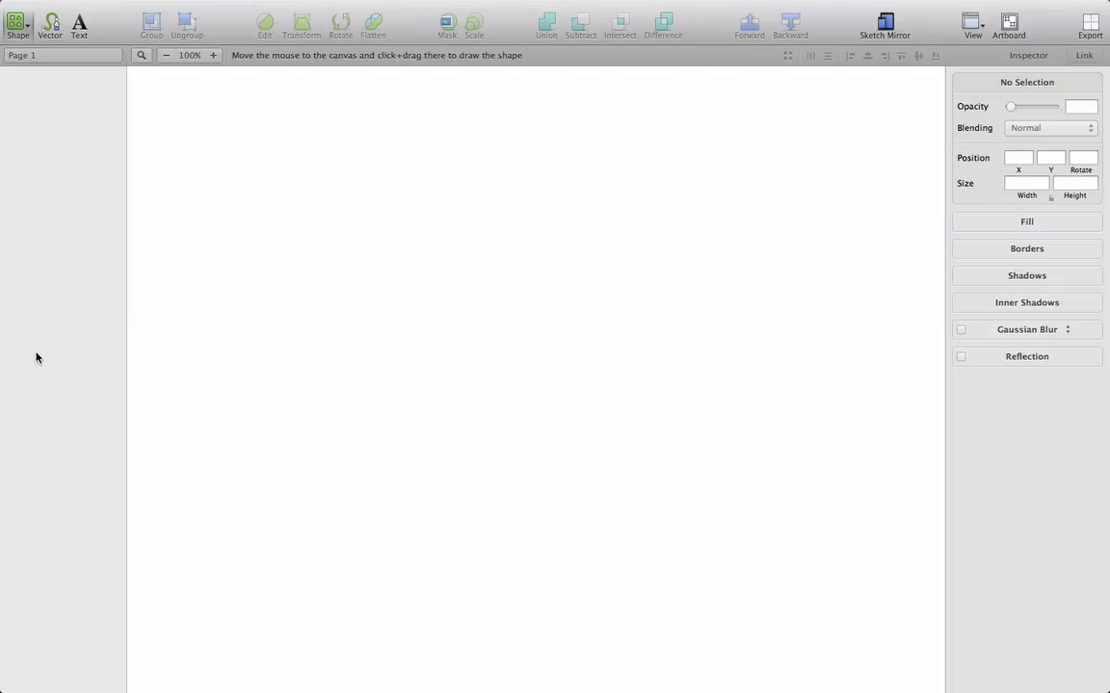
key("Escape")
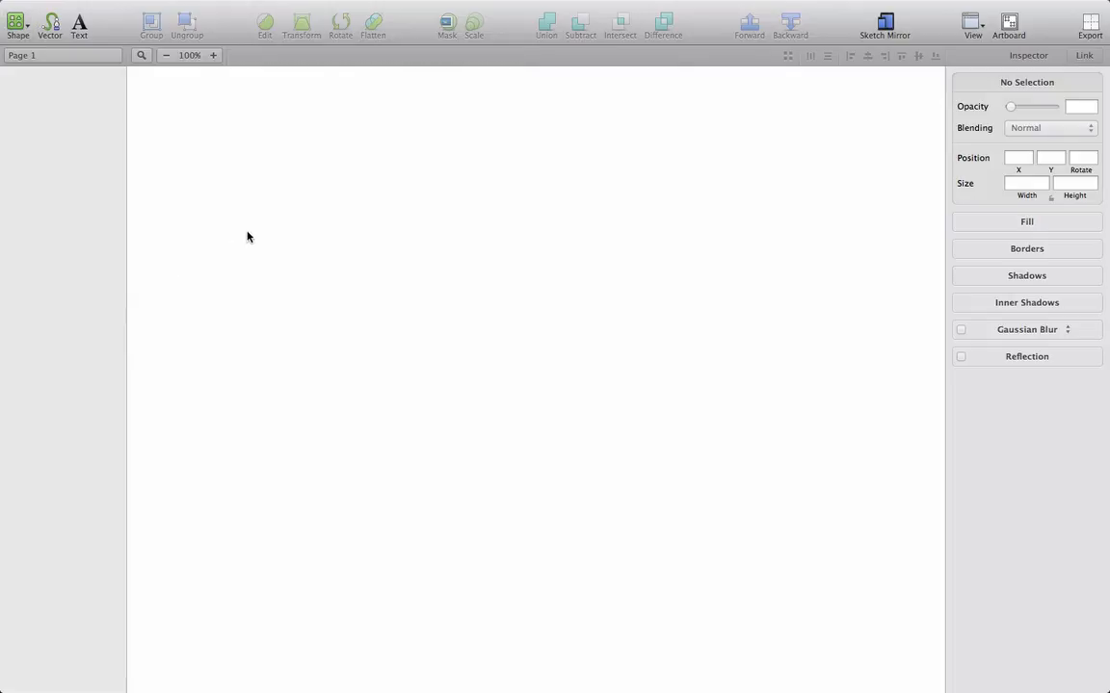
key("r")
left_click_drag(247, 207, 404, 332)
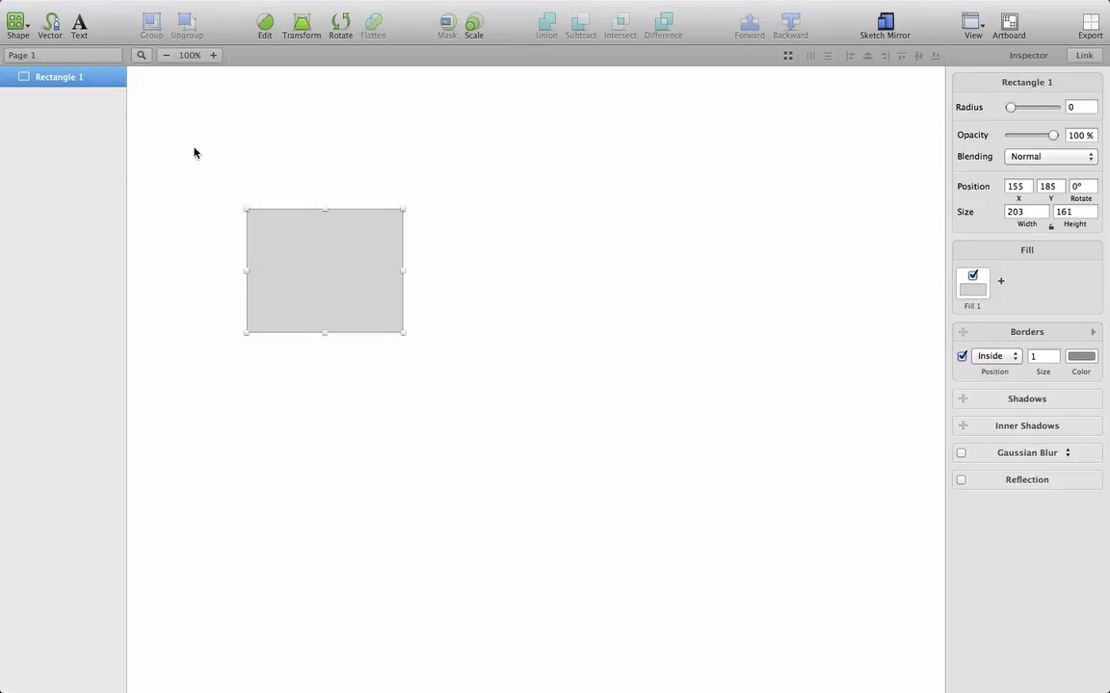
key("r")
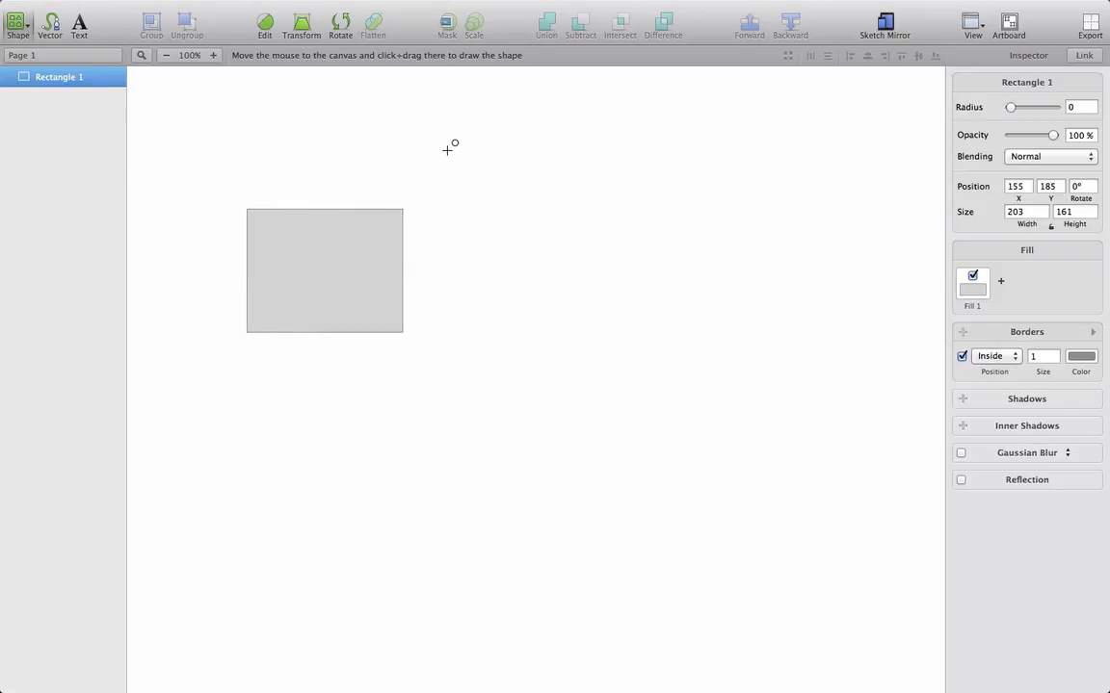
left_click_drag(447, 149, 593, 277)
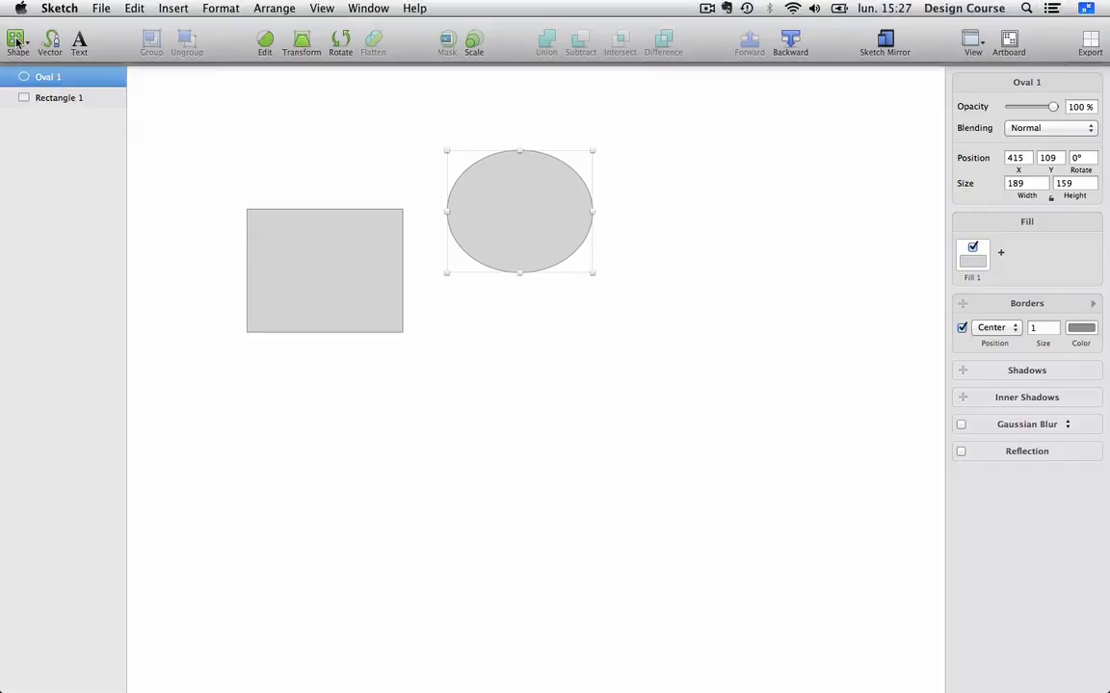
left_click(17, 41)
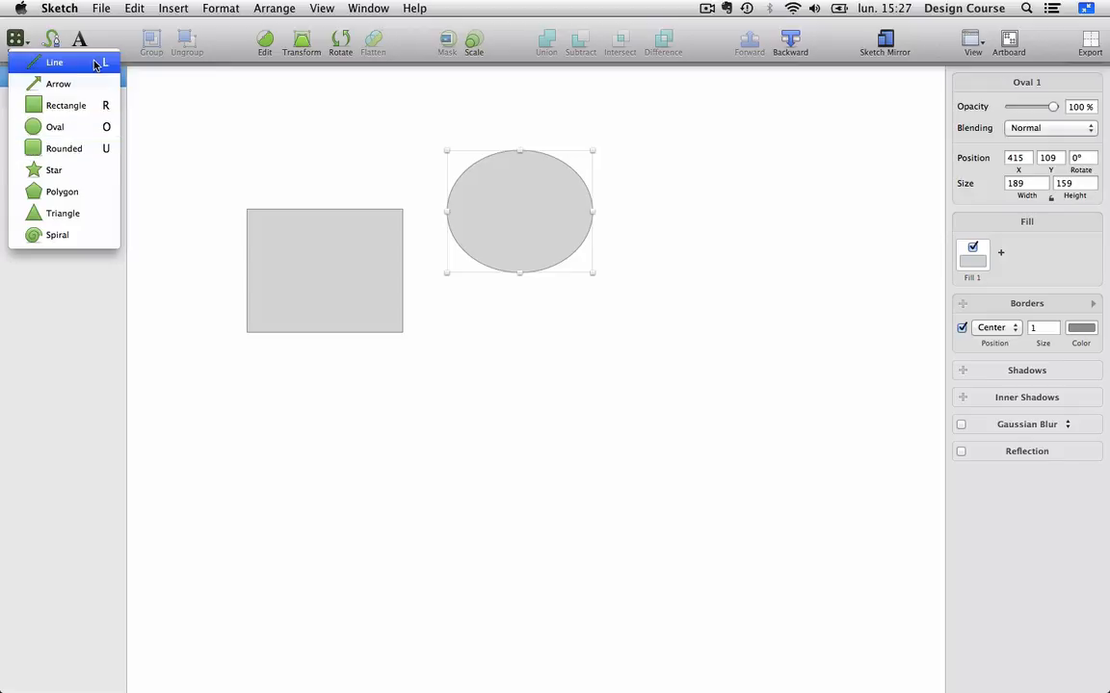
left_click(407, 460)
Turn off the oval's border
left_click(353, 289)
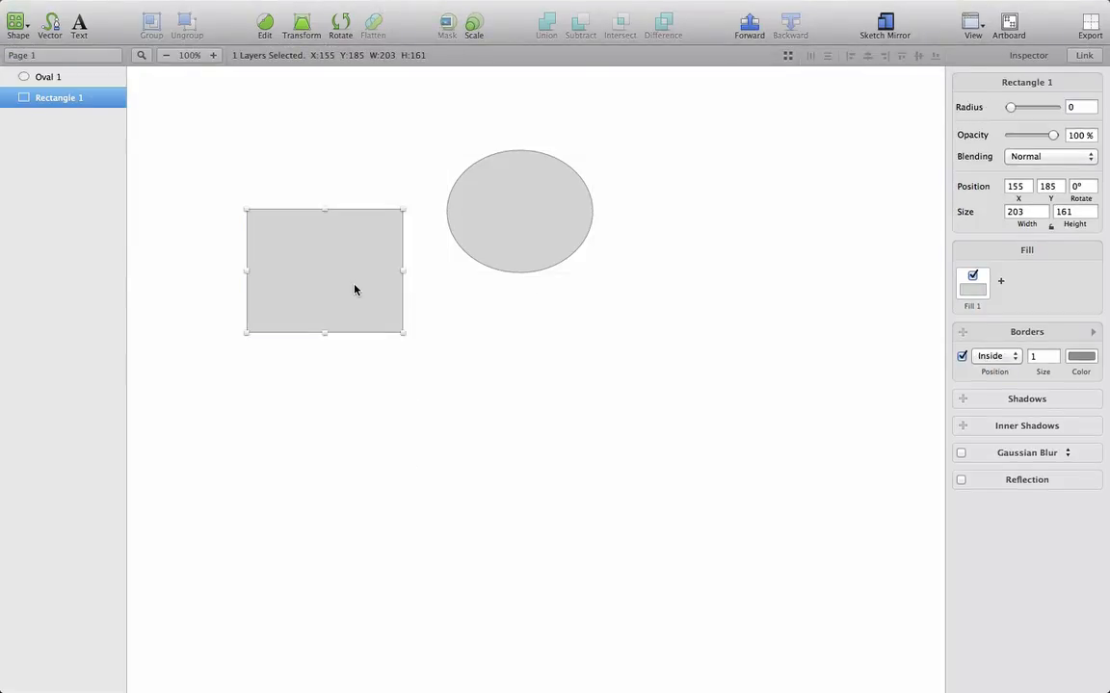
left_click(538, 233)
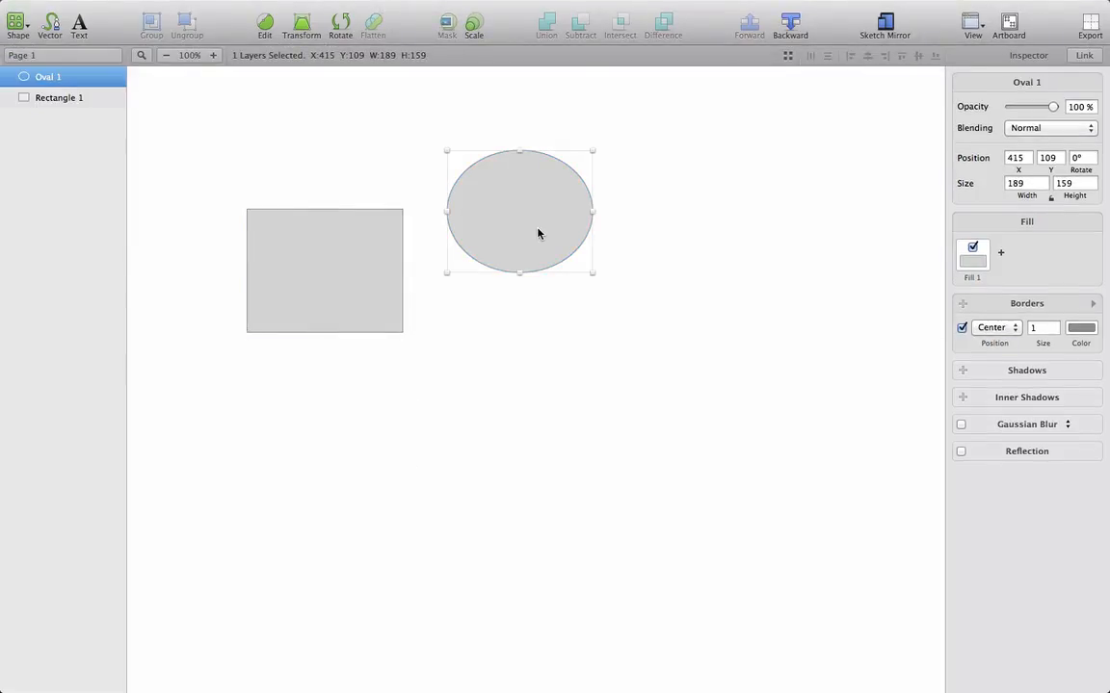
left_click(963, 328)
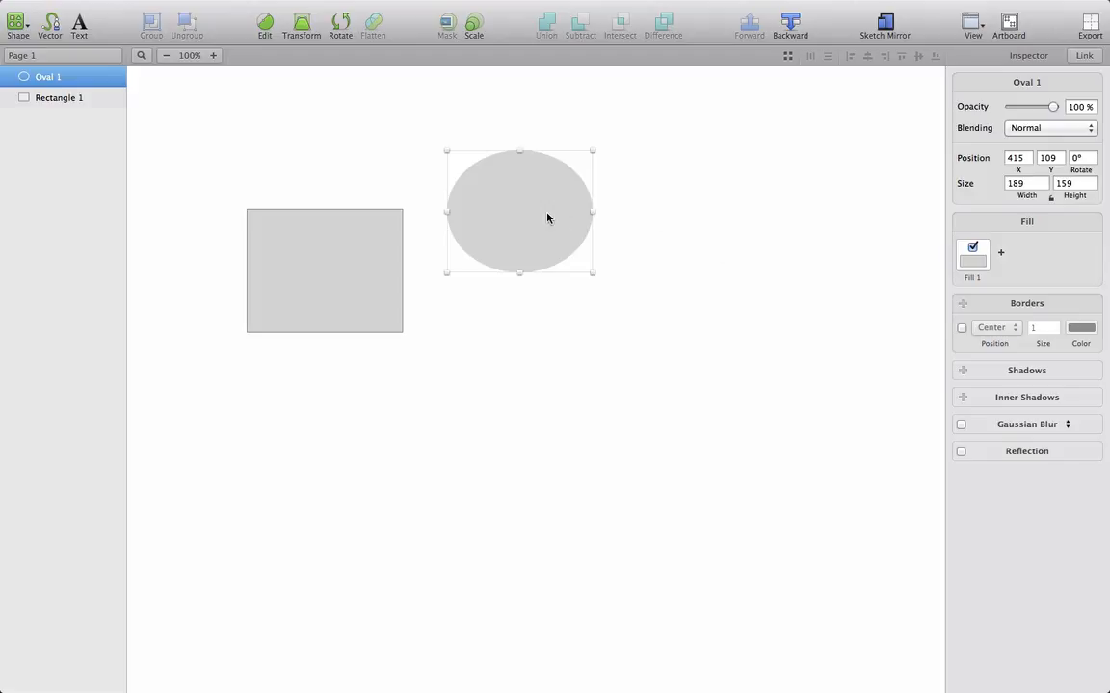
left_click(532, 373)
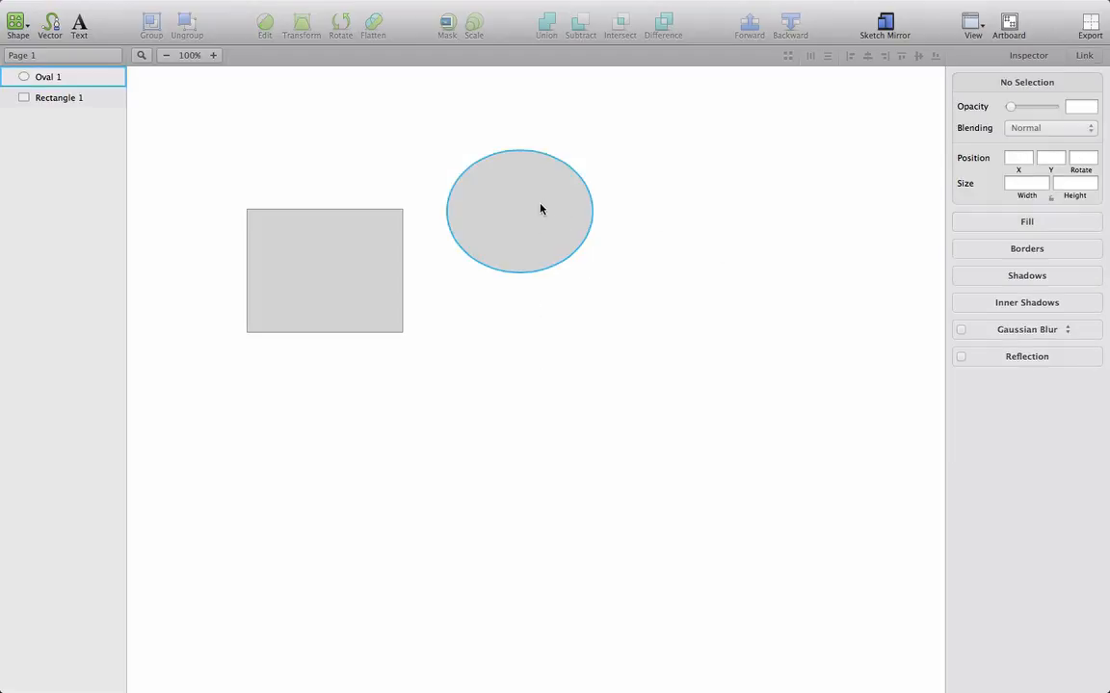
Set the borderless oval's style as the default for new shapes
left_click(541, 203)
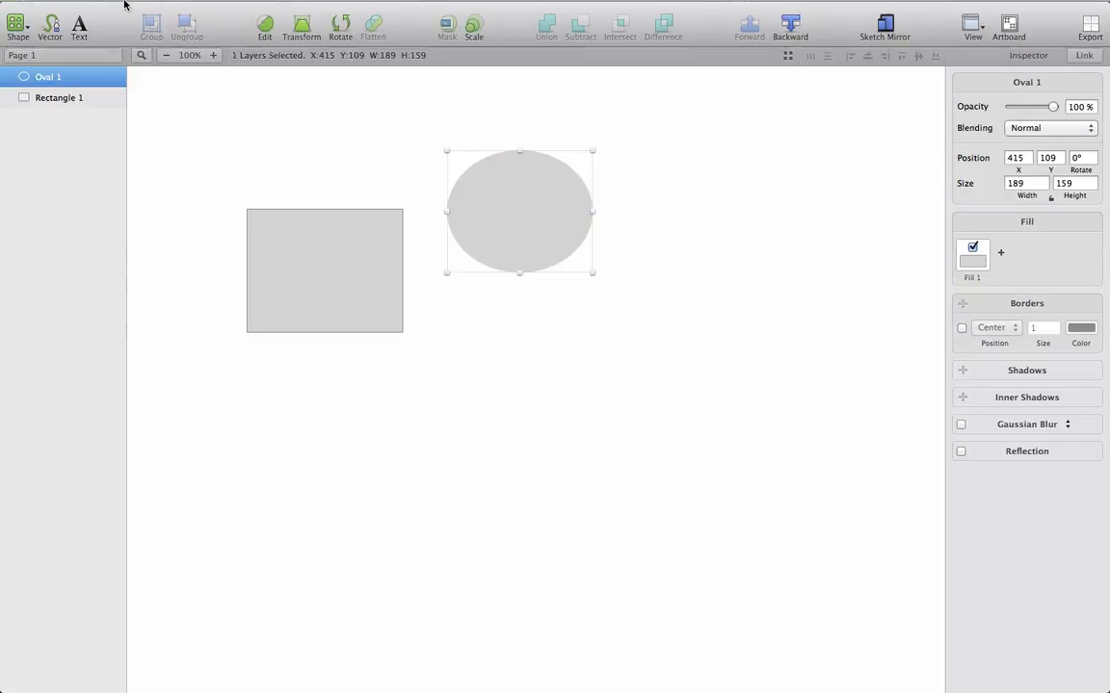
left_click(139, 7)
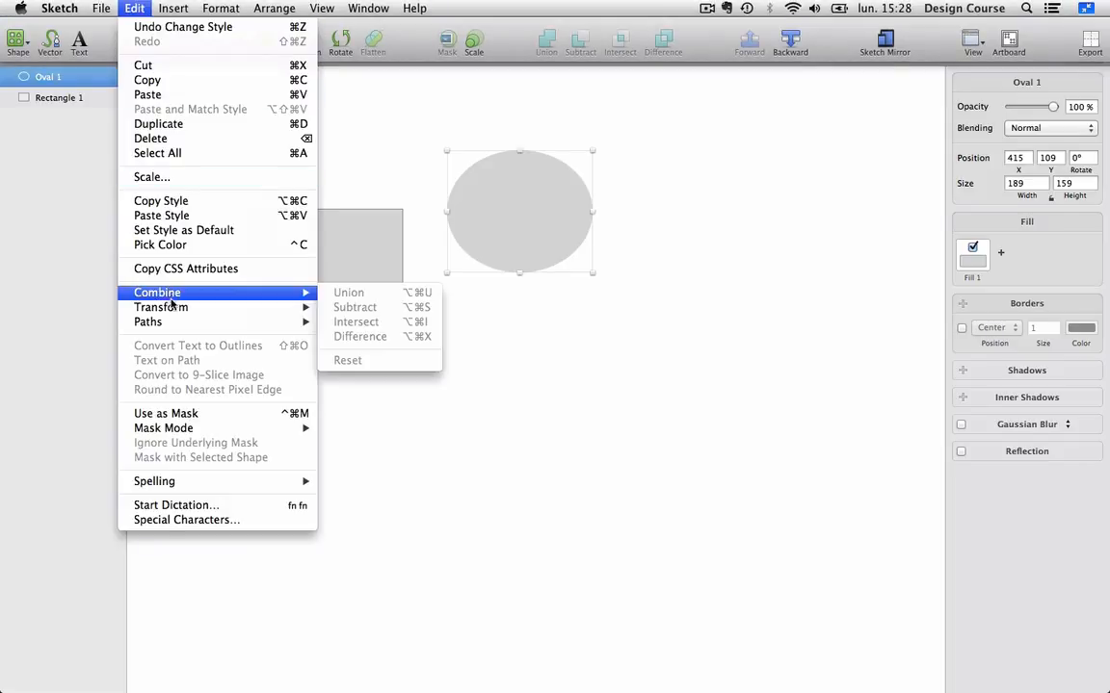
mouse_move(176, 322)
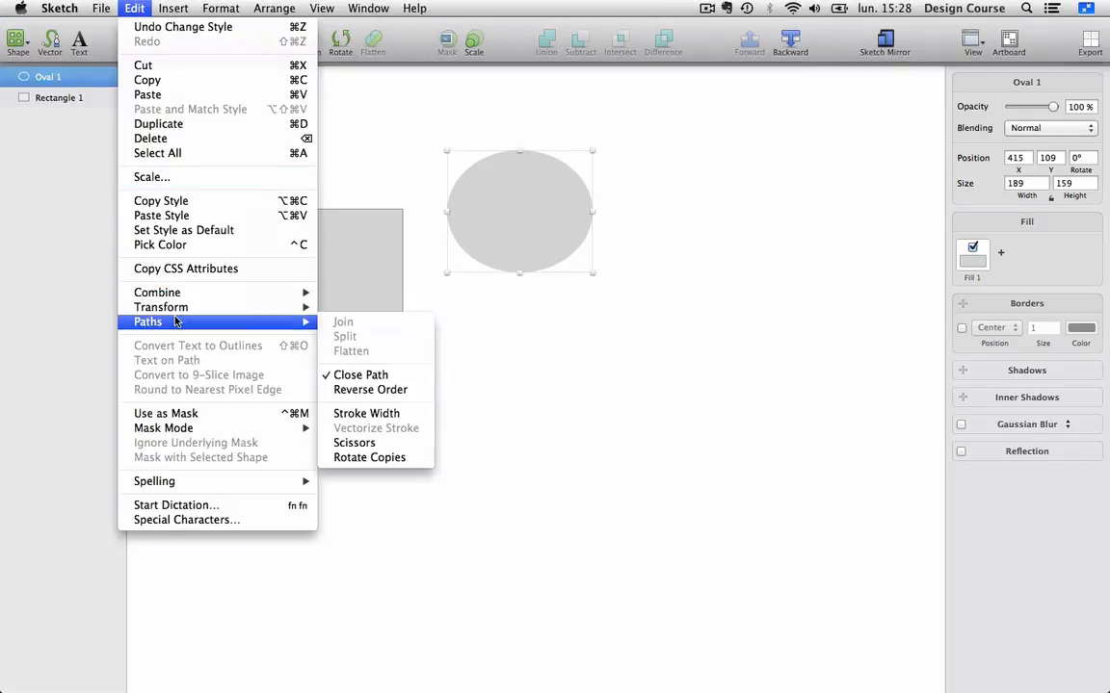
left_click(221, 237)
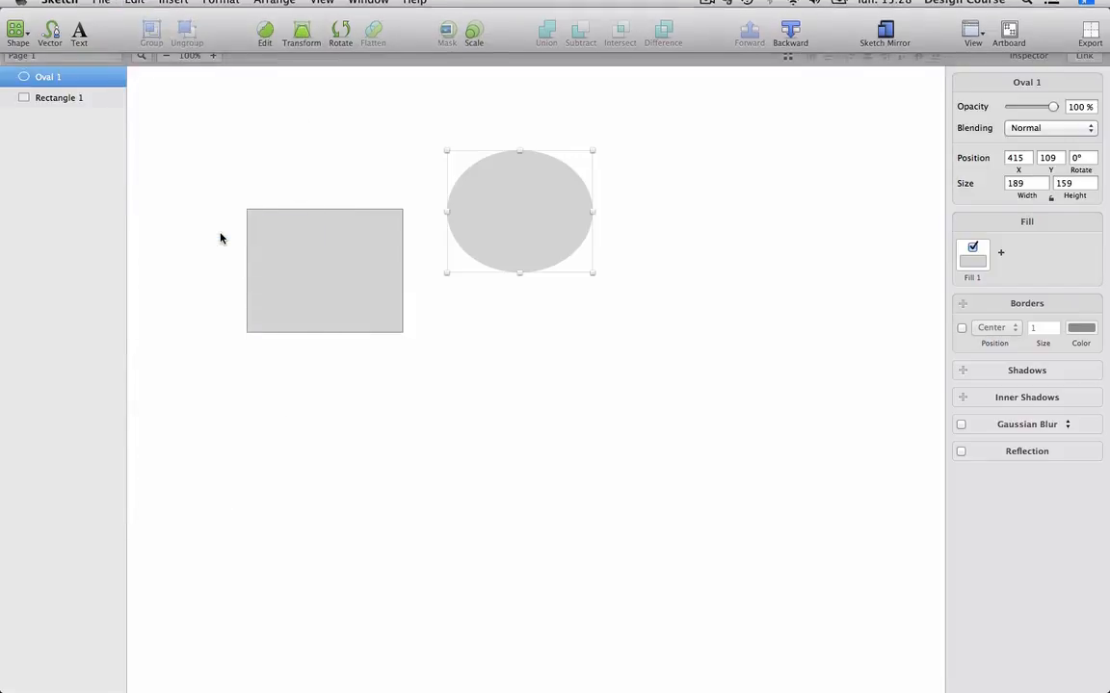
Draw a square about 193 × 193 px below the oval using the default style, and select it
left_click(494, 310)
key("r")
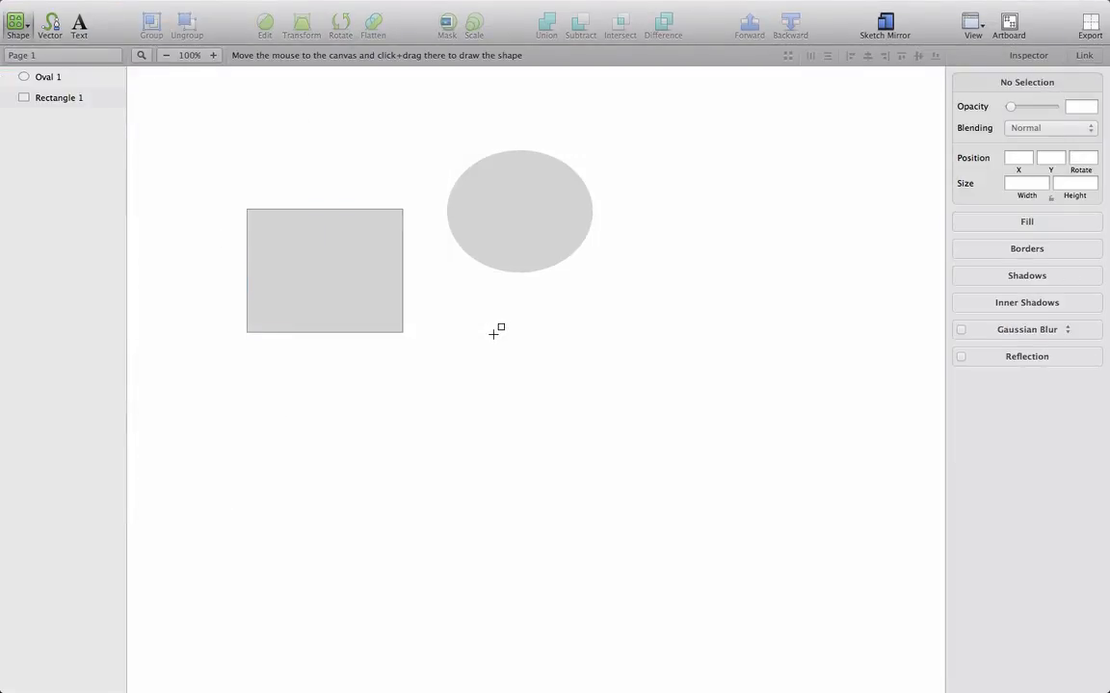
left_click_drag(494, 334, 647, 482)
left_click(704, 430)
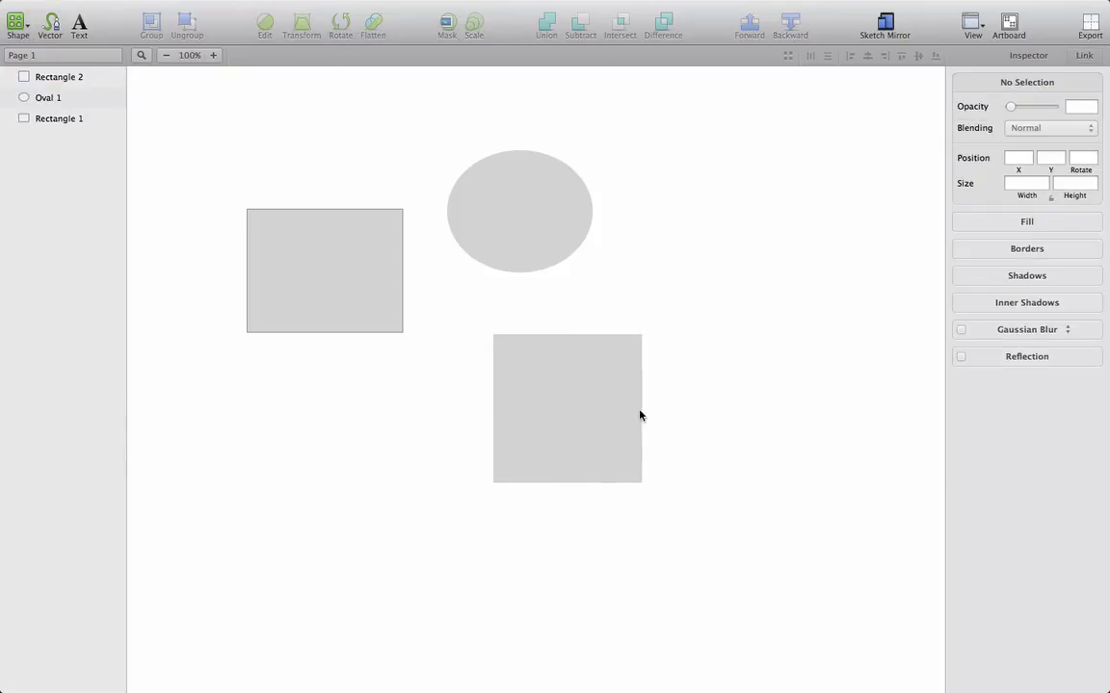
left_click(637, 411)
left_click(724, 416)
left_click(602, 418)
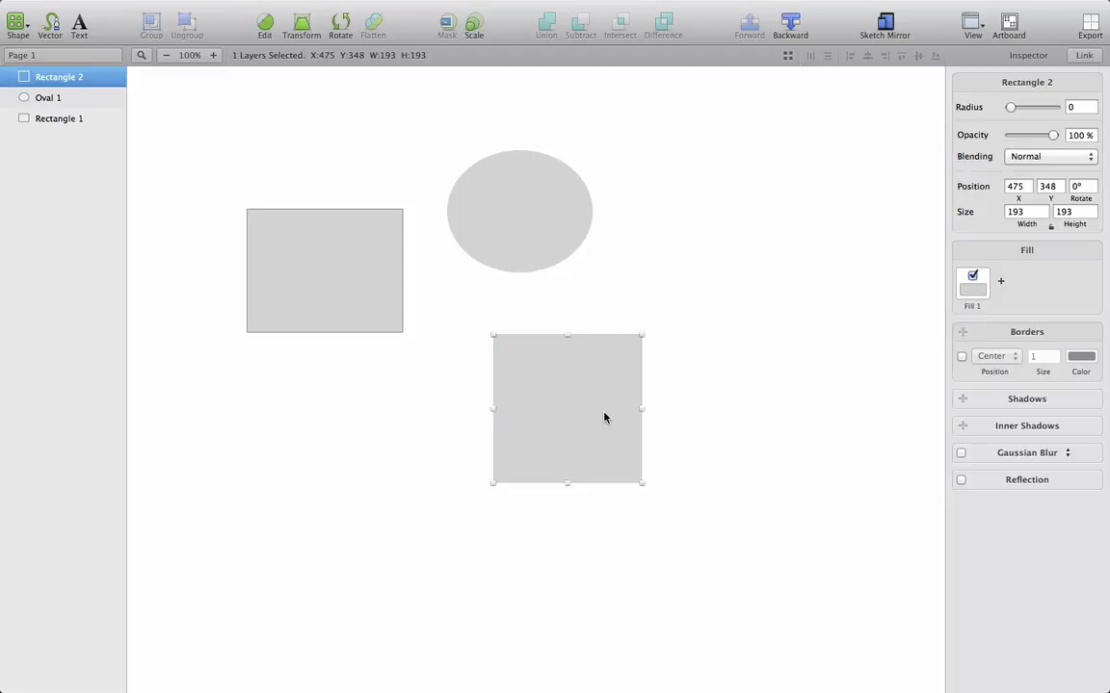
Resize the oval to about 191 × 156 px, widening it about its centre, and deselect it
left_click(553, 243)
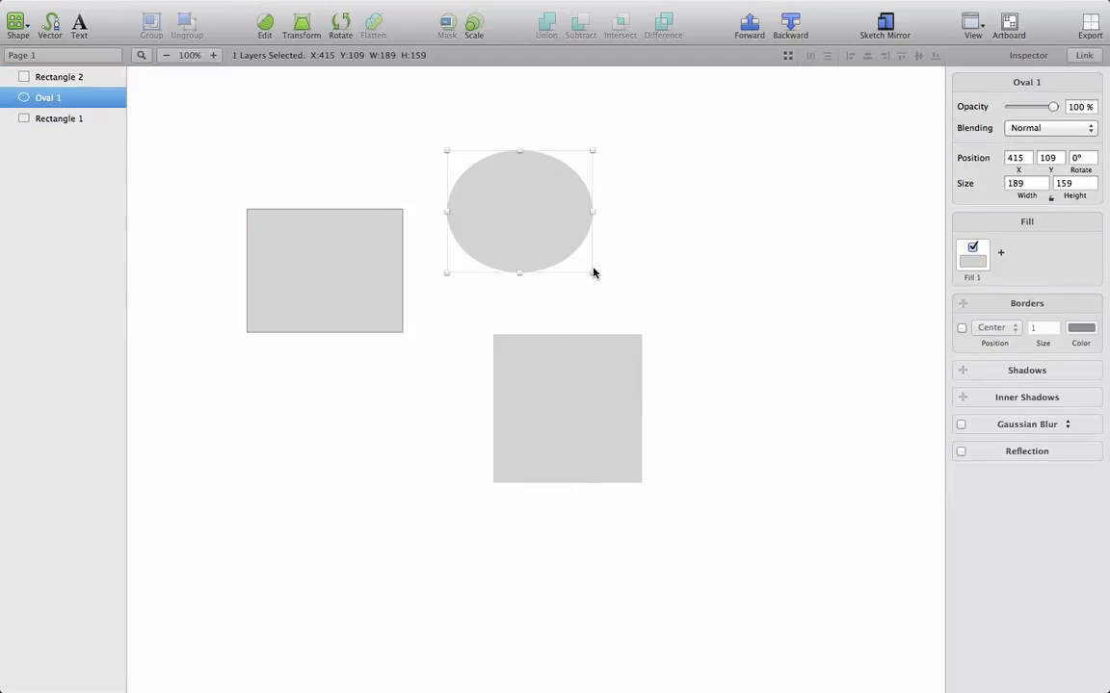
left_click_drag(594, 273, 623, 275)
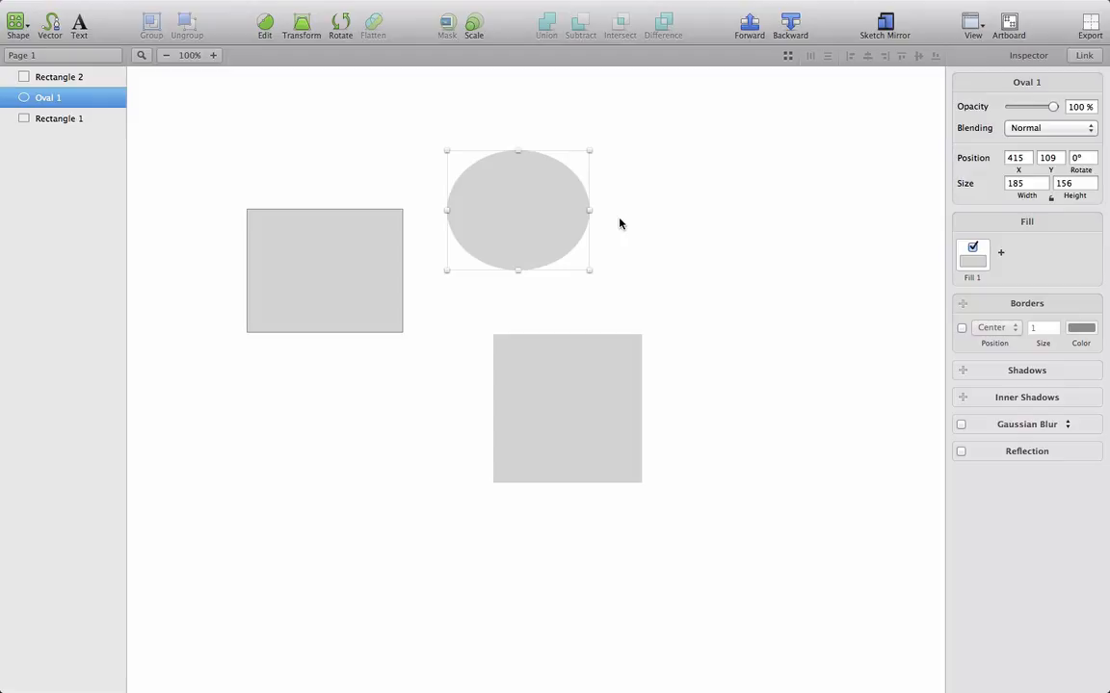
mouse_move(589, 210)
left_mouse_down()
mouse_move(503, 214)
mouse_move(711, 196)
mouse_move(592, 220)
left_mouse_up()
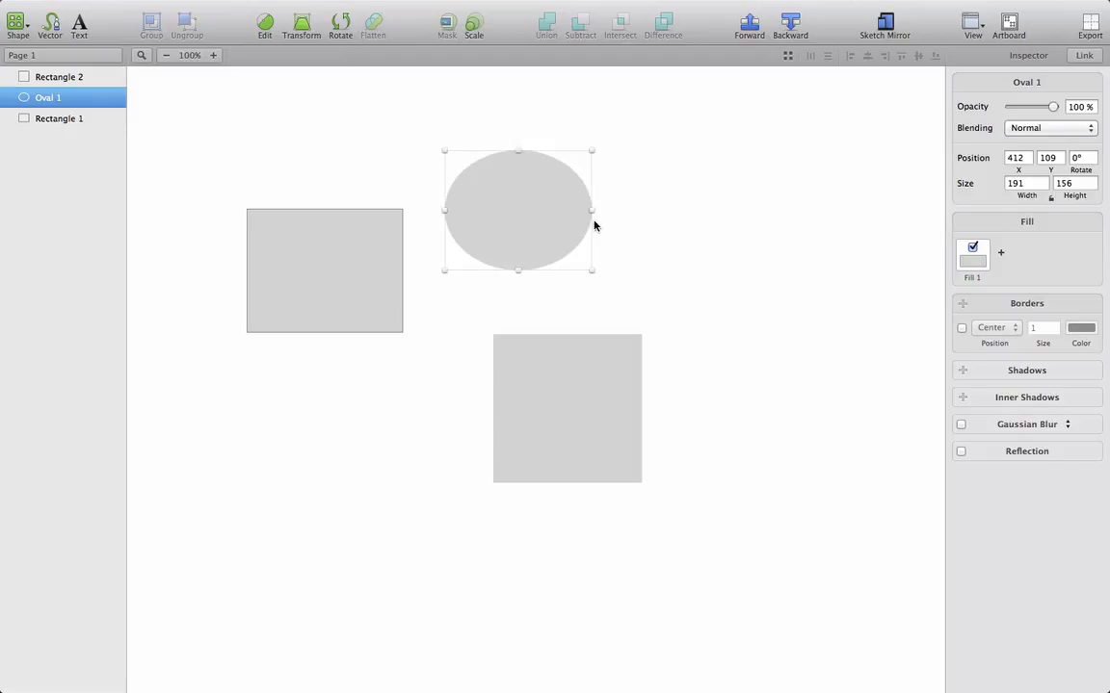
left_click(680, 253)
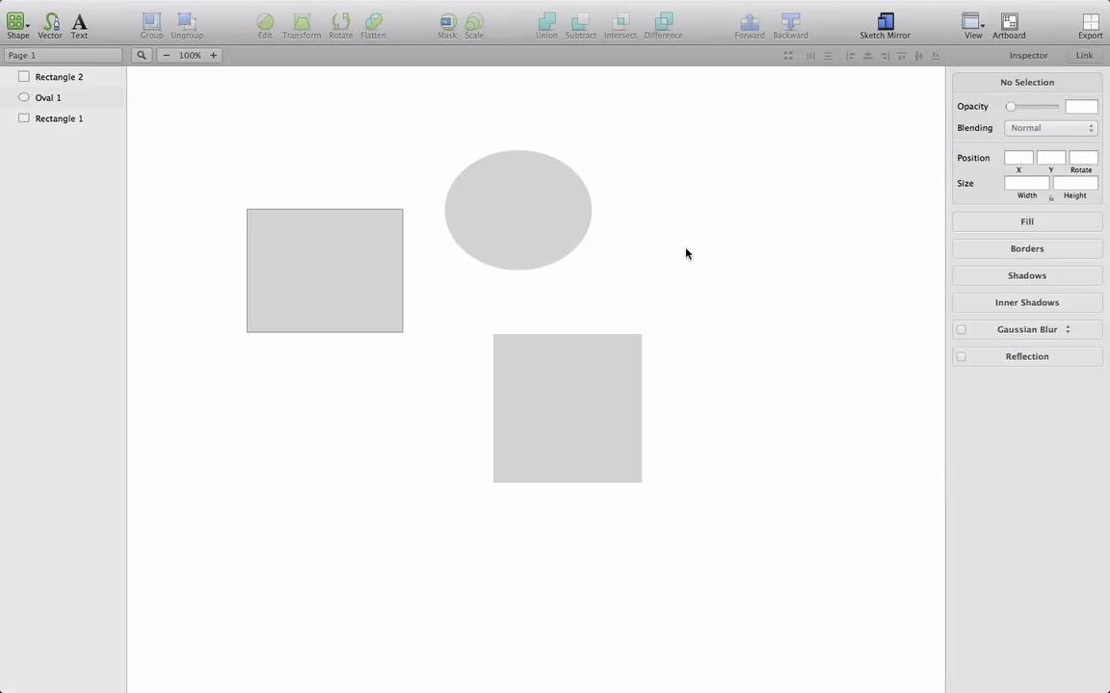
Move the square below the oval up and to the right, to about X 508, Y 307
left_click(544, 389)
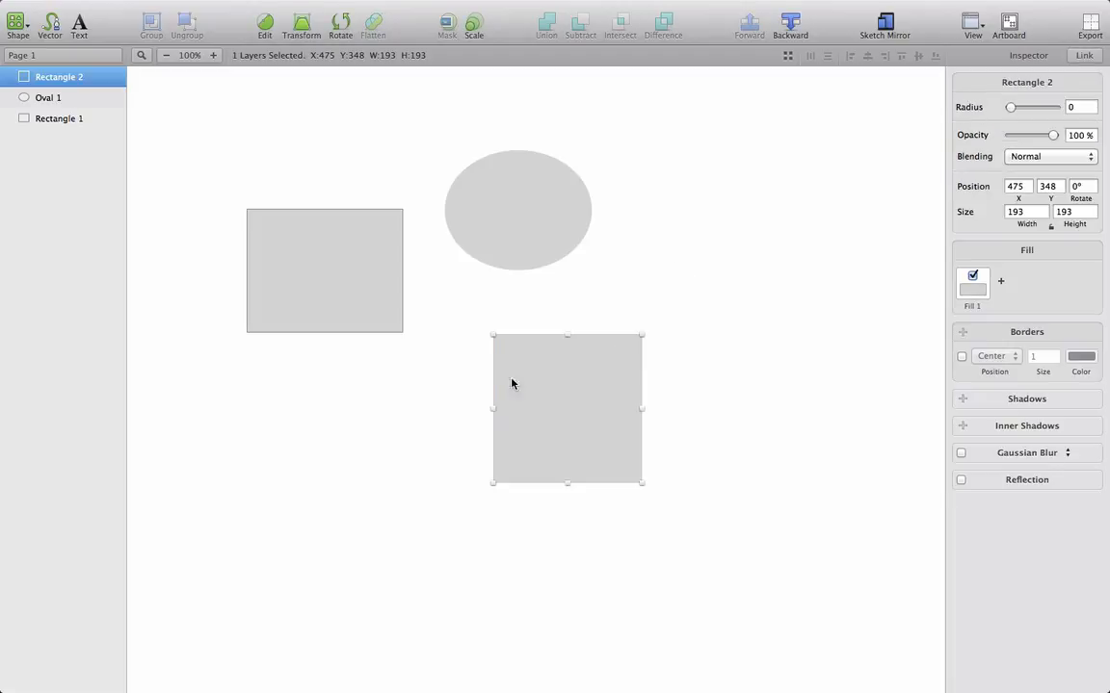
left_click(339, 268)
left_click(513, 223)
left_click(576, 372)
left_click_drag(577, 372, 597, 339)
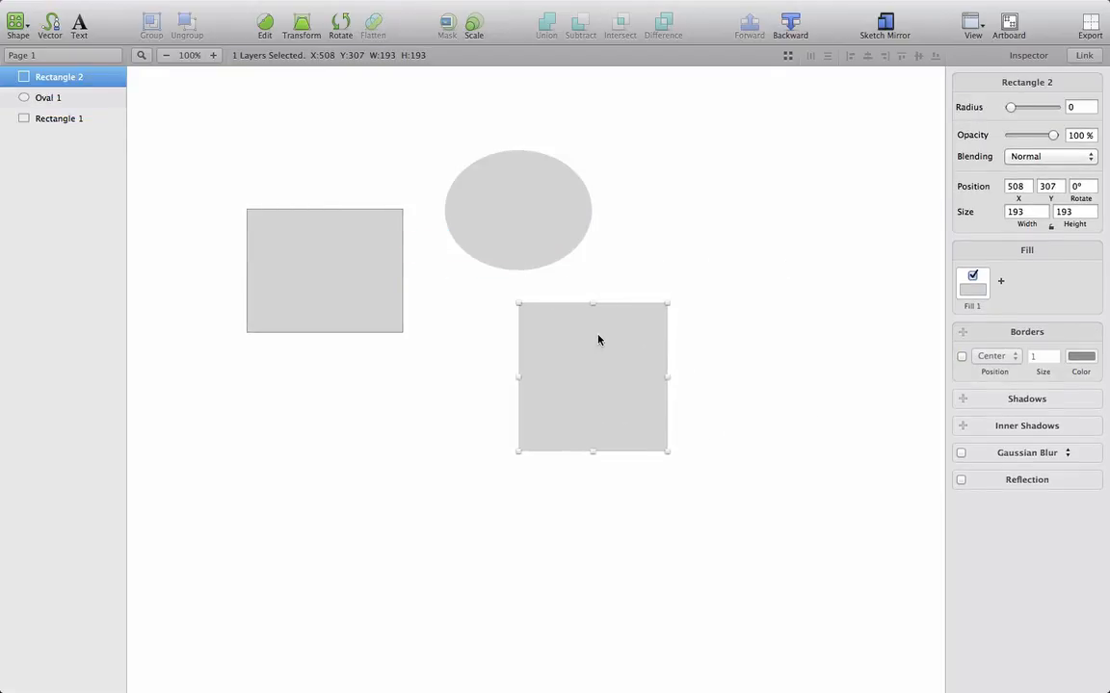
Examine the square's layer commands and the oval's position, size and fill colour settings
right_click(63, 84)
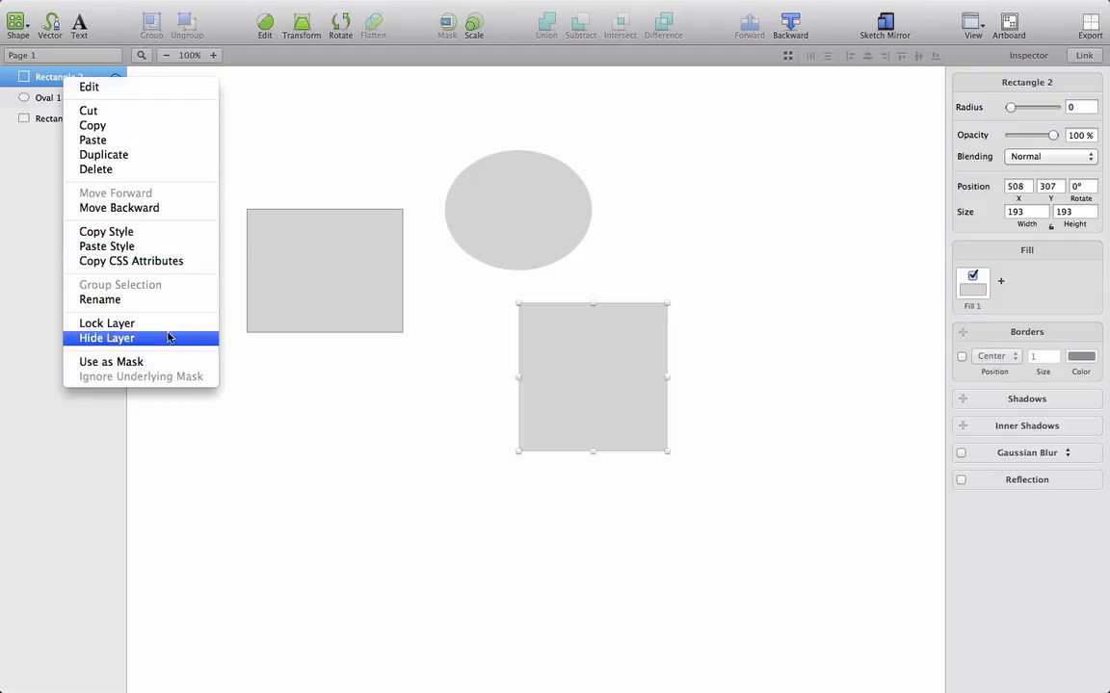
left_click(305, 375)
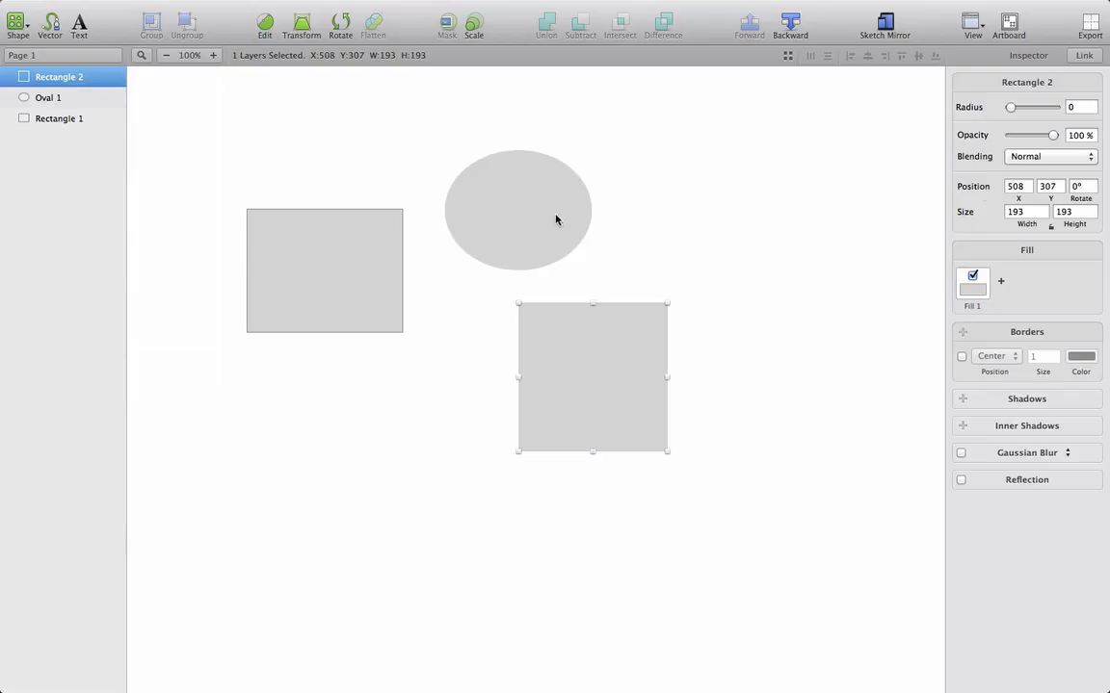
left_click(498, 227)
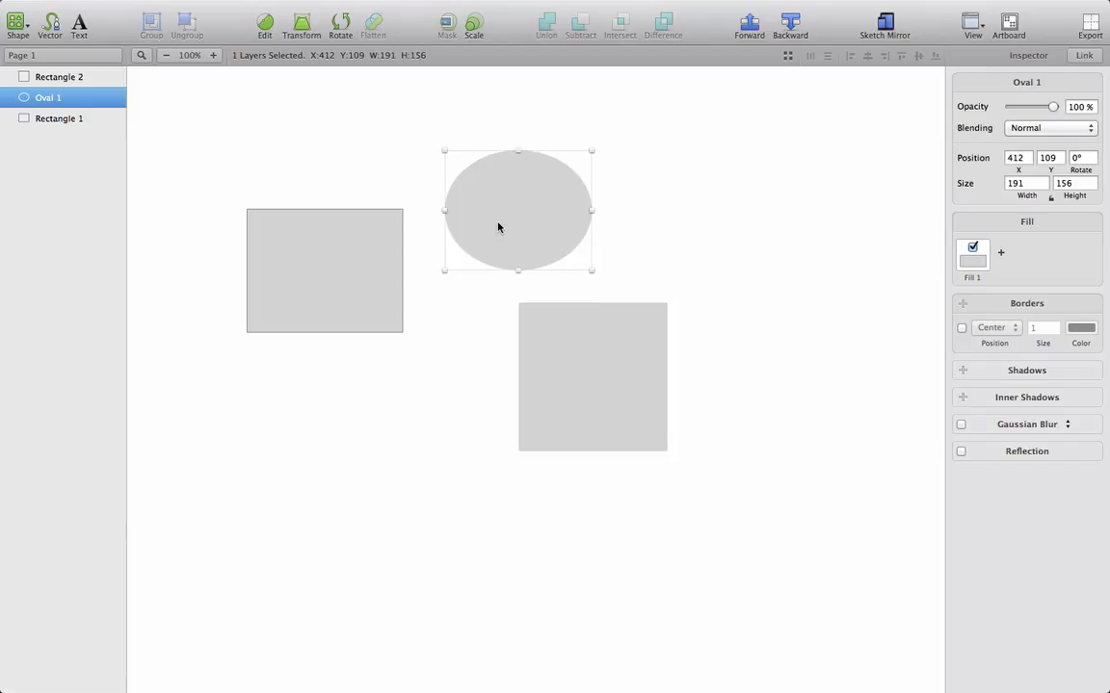
left_click(1020, 158)
left_click(1019, 183)
left_click(972, 266)
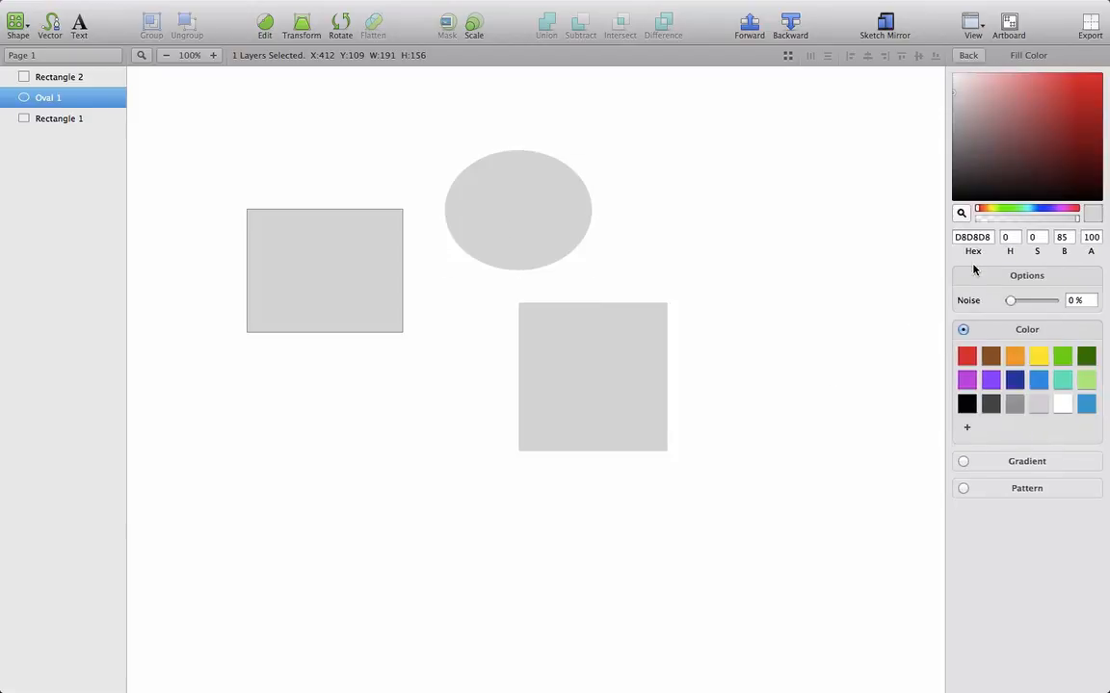
left_click(966, 57)
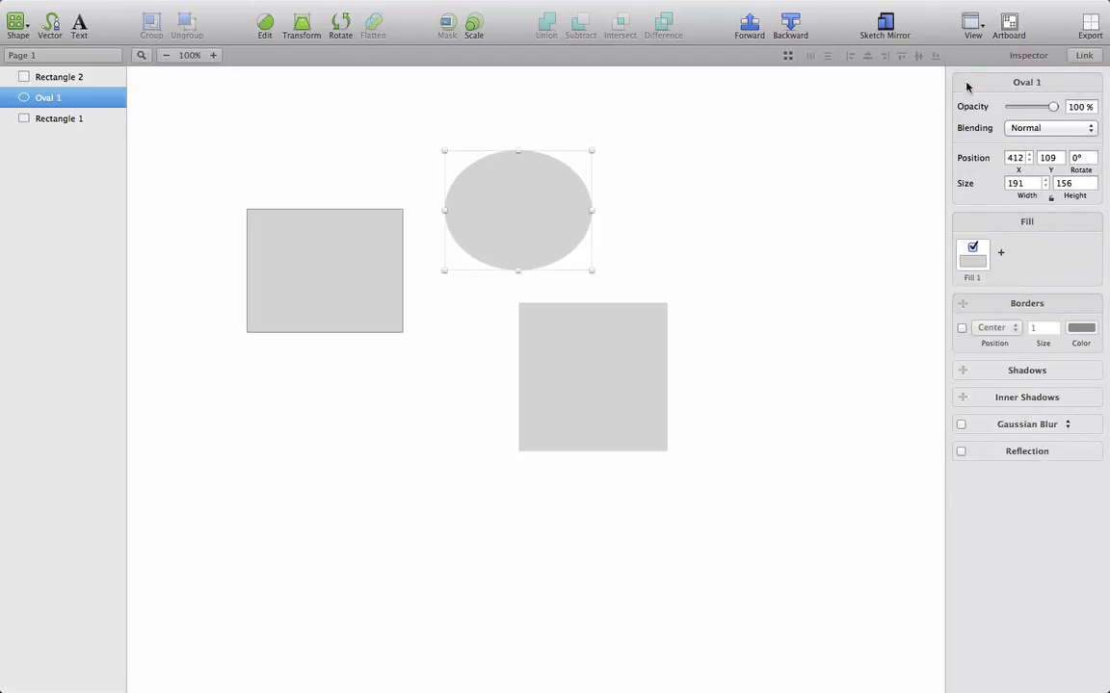
Turn the oval's border on and off again, and deselect the oval
left_click(964, 327)
left_click(964, 328)
left_click(793, 451)
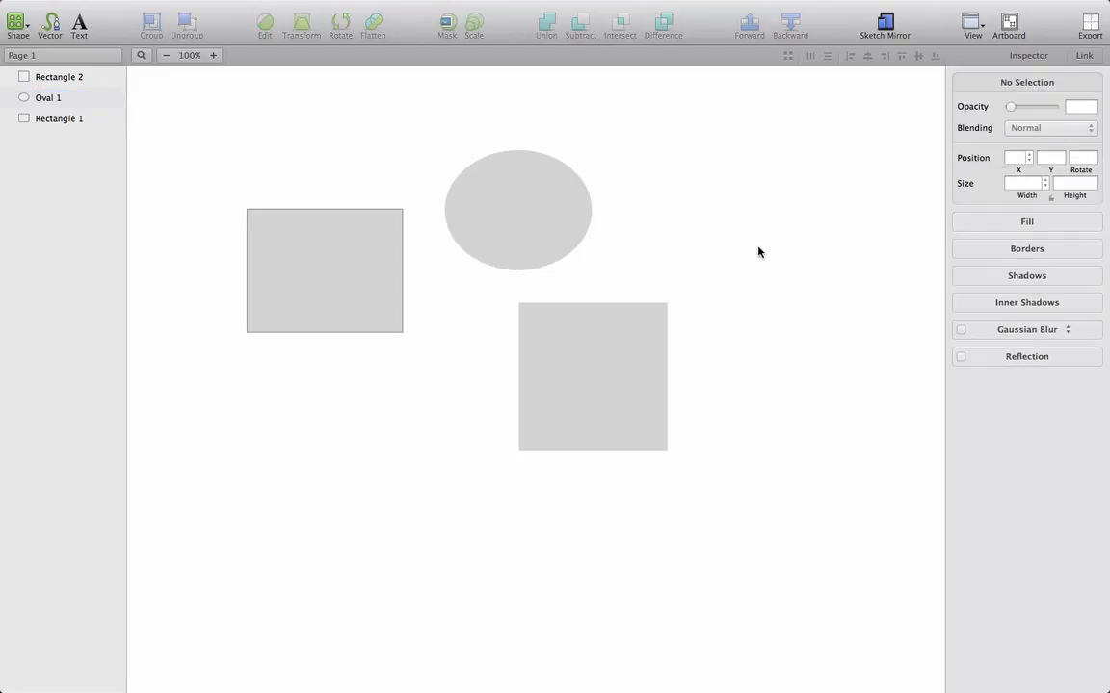
Draw a rectangle about 346 × 220 px on the empty canvas far up and to the left of the three shapes
left_click(165, 55)
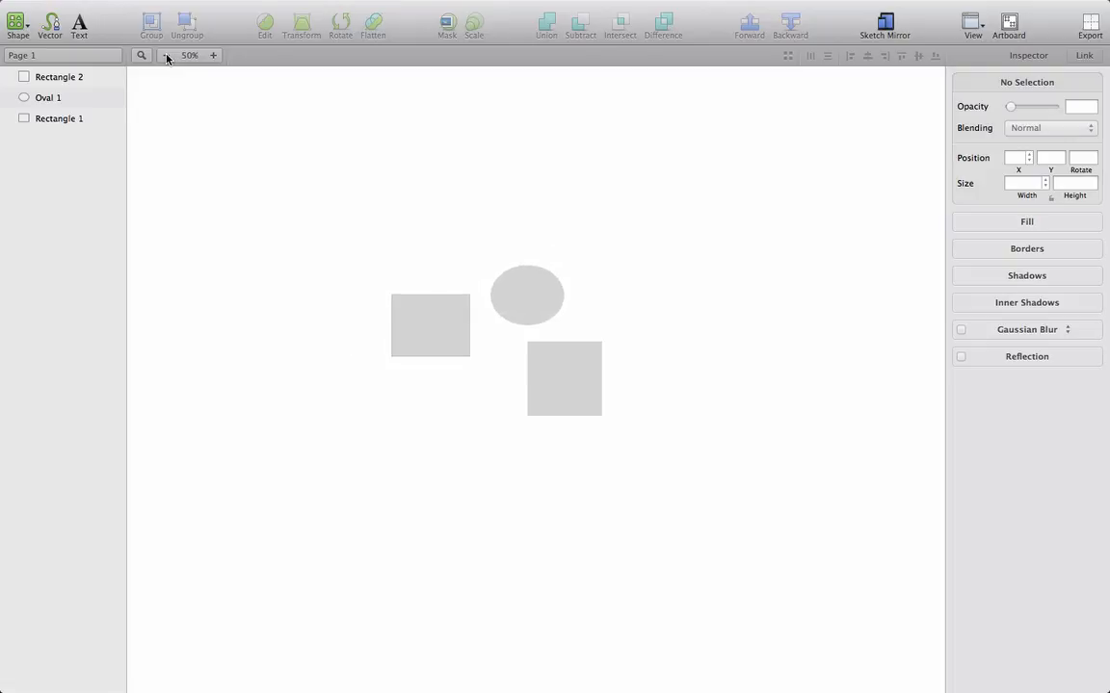
left_click(166, 56)
left_click(166, 55)
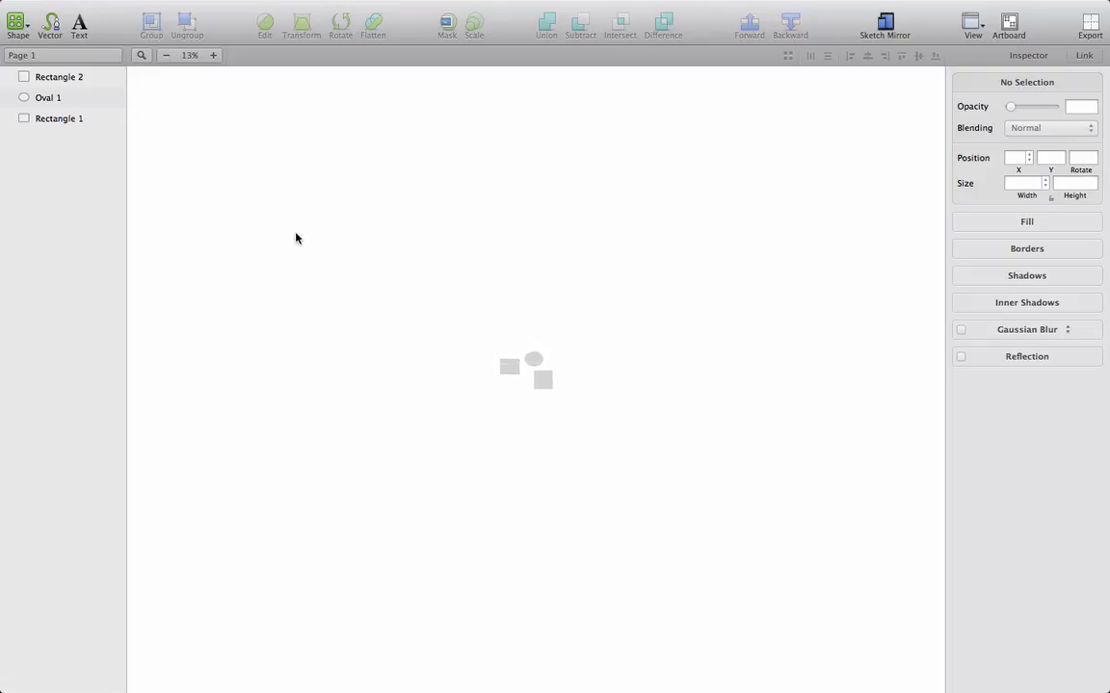
key("r")
left_click_drag(166, 136, 204, 159)
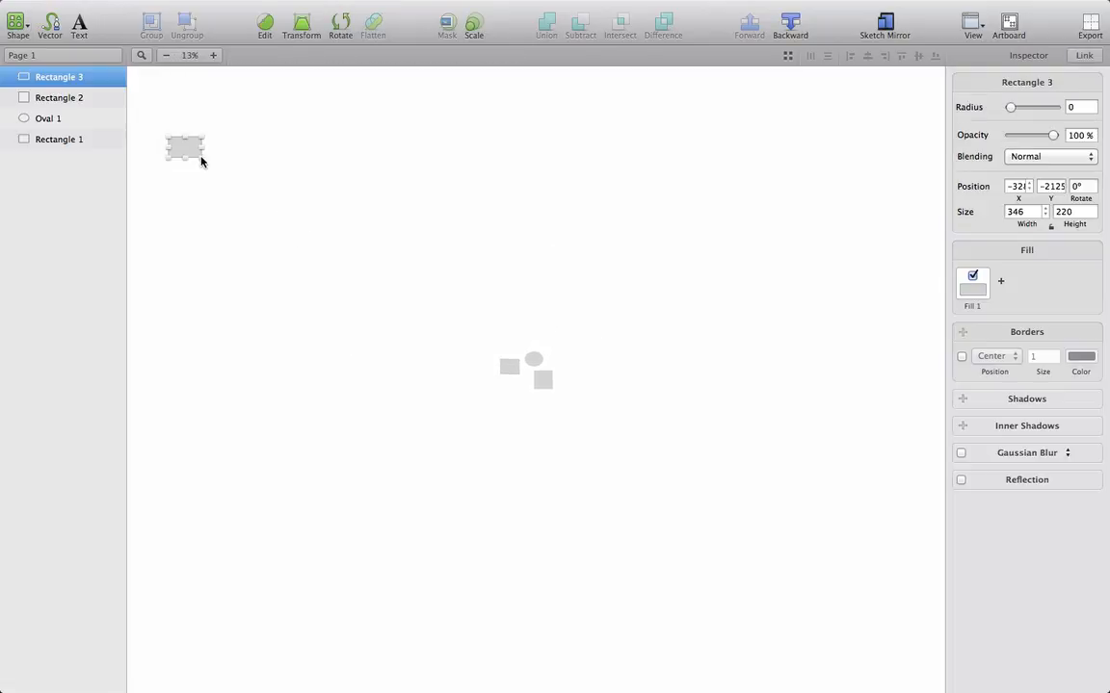
Draw another rectangle about 526 × 498 px far below the existing shapes, at about Y 9284
left_click(213, 56)
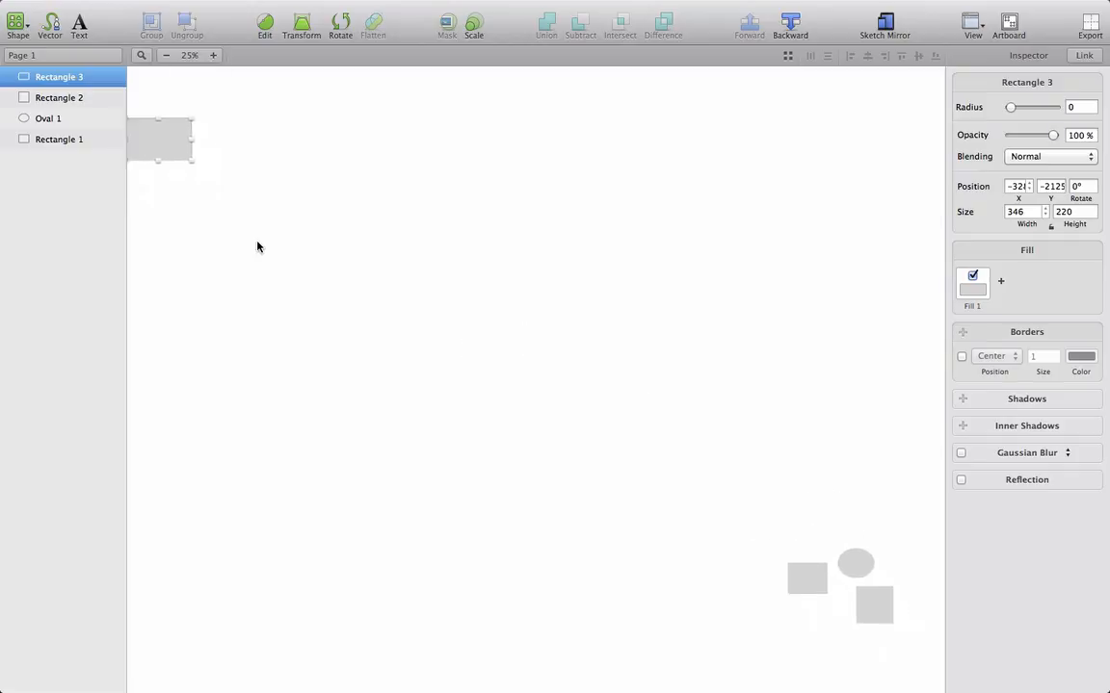
scroll(257, 246, "down", 10)
scroll(257, 246, "right", 7)
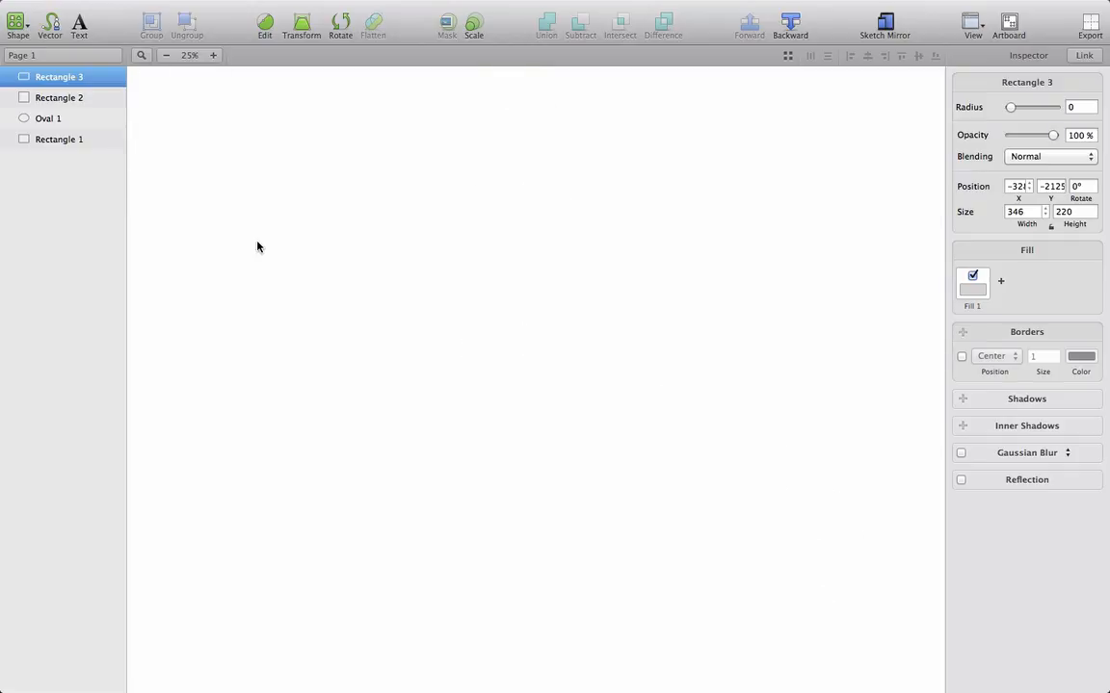
key("r")
left_click_drag(406, 421, 509, 518)
Add an iPhone 5 portrait artboard near the original three shapes
left_click(166, 55)
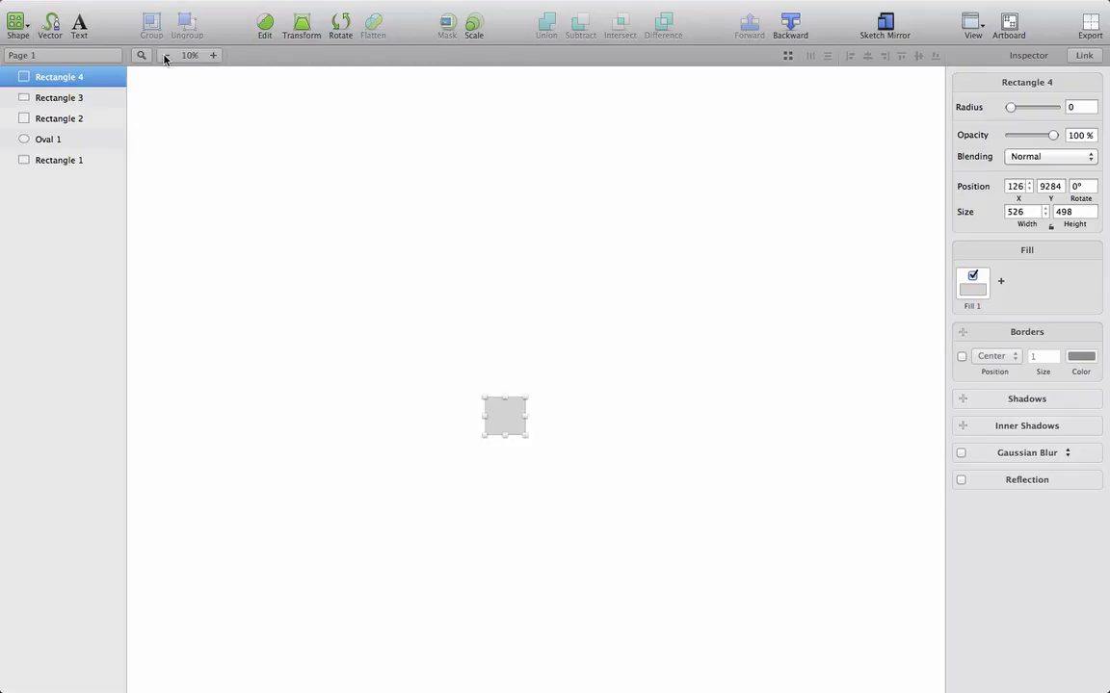
scroll(289, 229, "up", 10)
scroll(289, 229, "left", 8)
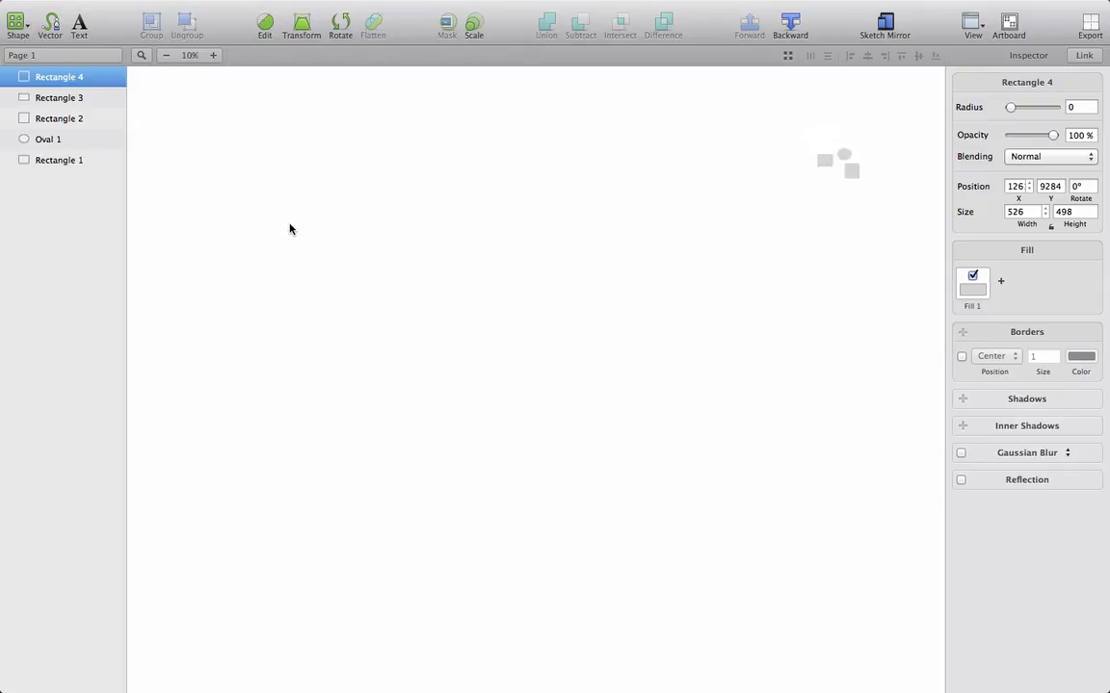
scroll(289, 229, "right", 10)
scroll(289, 229, "down", 2)
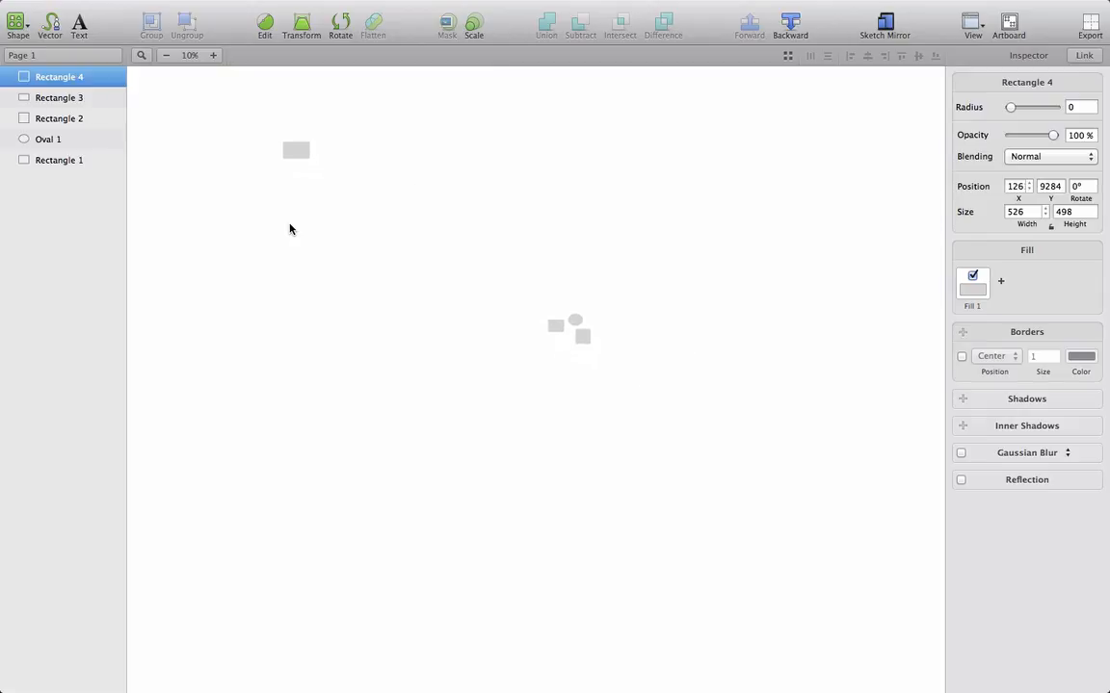
left_click(1010, 25)
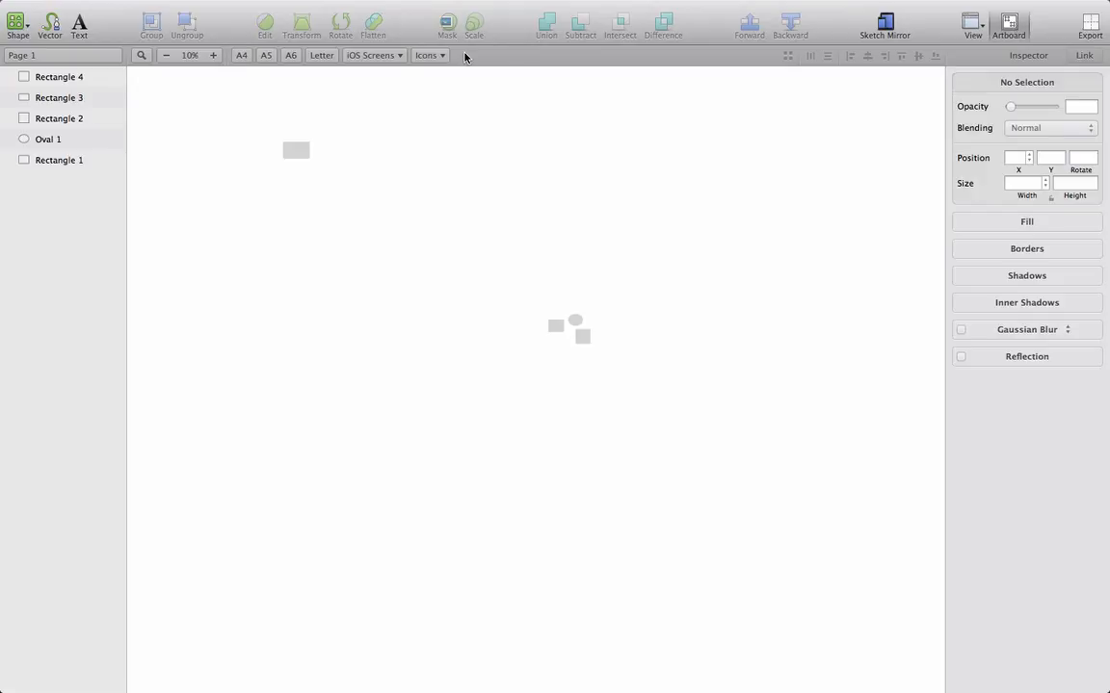
left_click(399, 56)
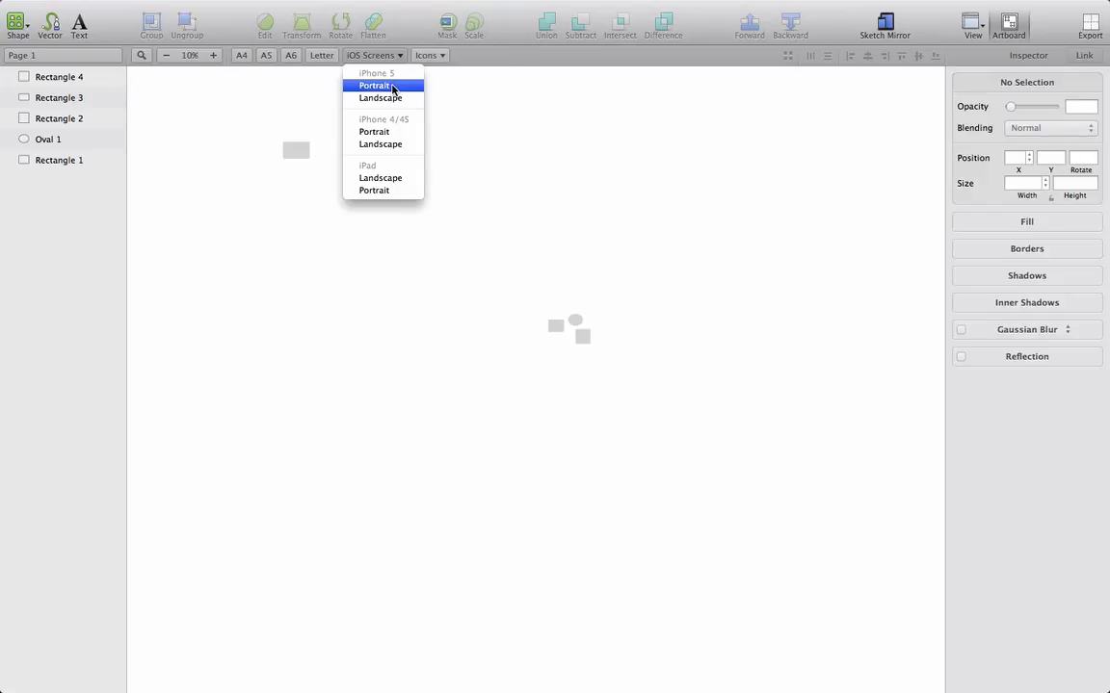
left_click(390, 86)
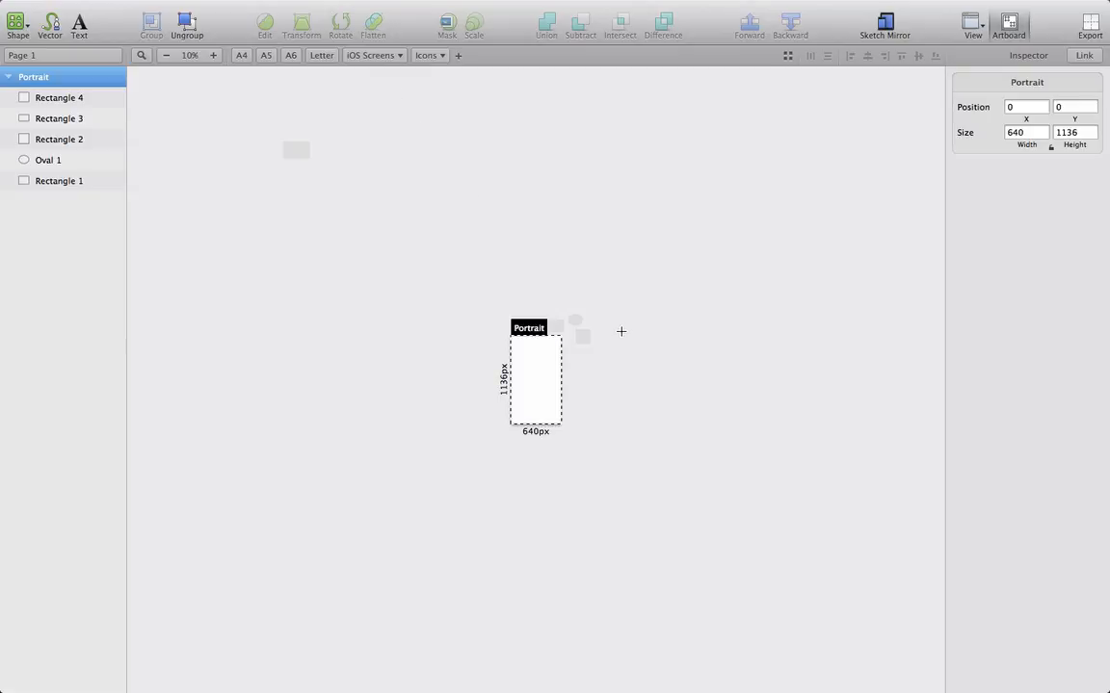
Draw a custom artboard about 1142 × 1930 px beside Portrait and another about 2927 × 2324 px around the three shapes, and finish artboard editing
left_click_drag(622, 331, 710, 480)
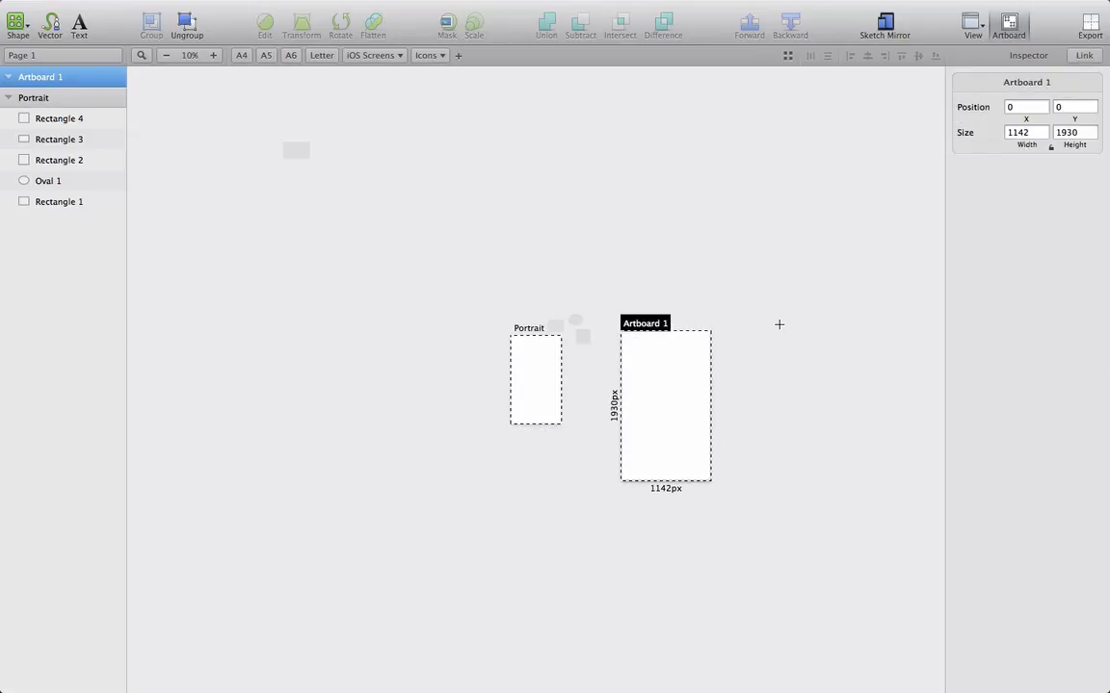
left_click_drag(705, 230, 479, 410)
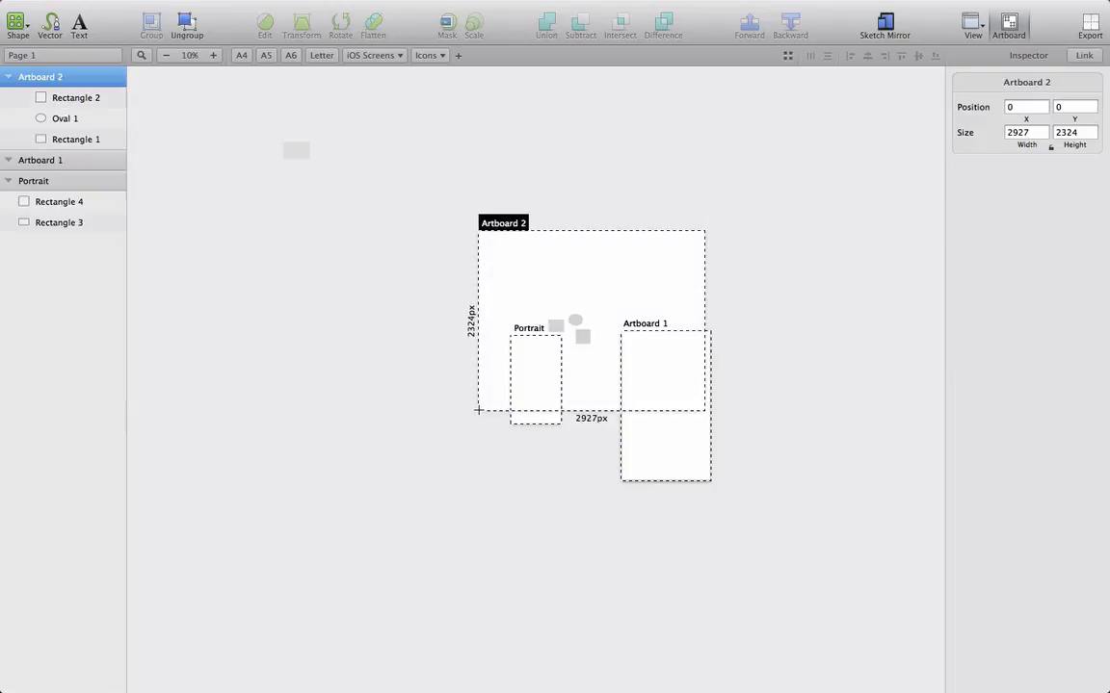
left_click(781, 306)
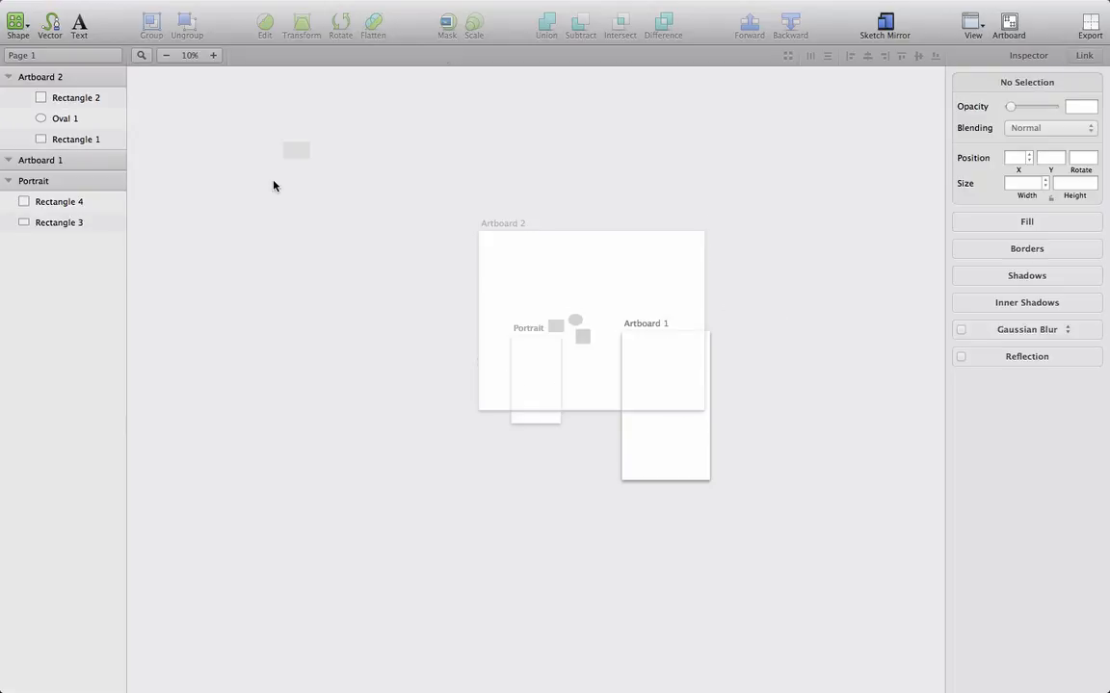
Delete the large artboard around the three shapes together with the layers it contains
left_click(70, 144)
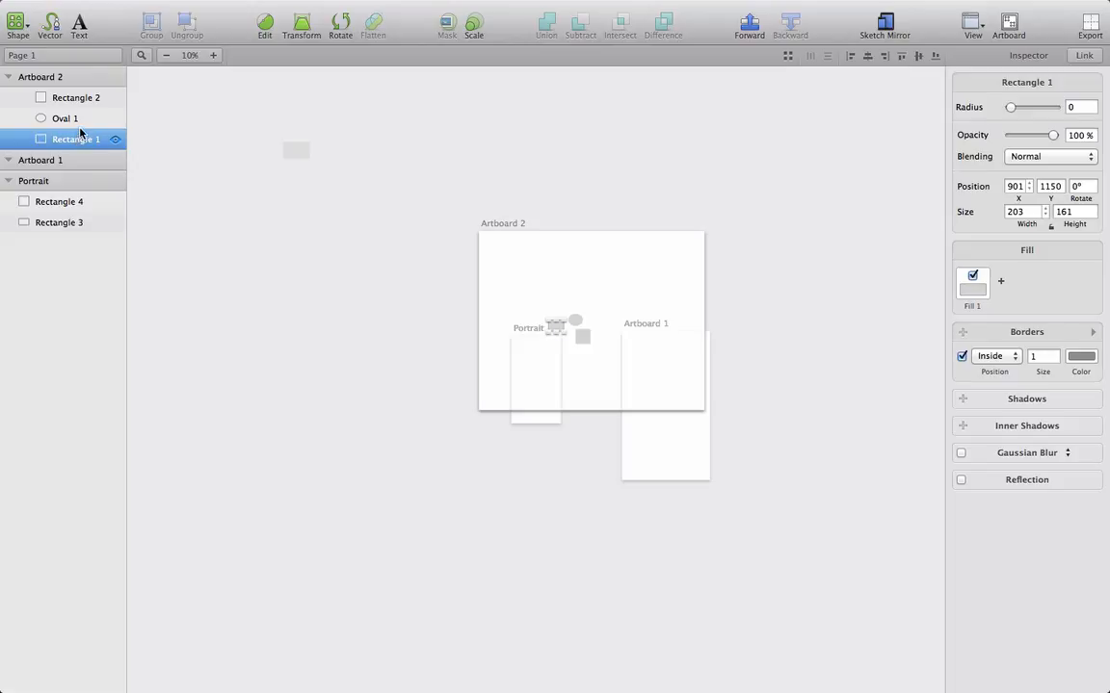
left_click(70, 99)
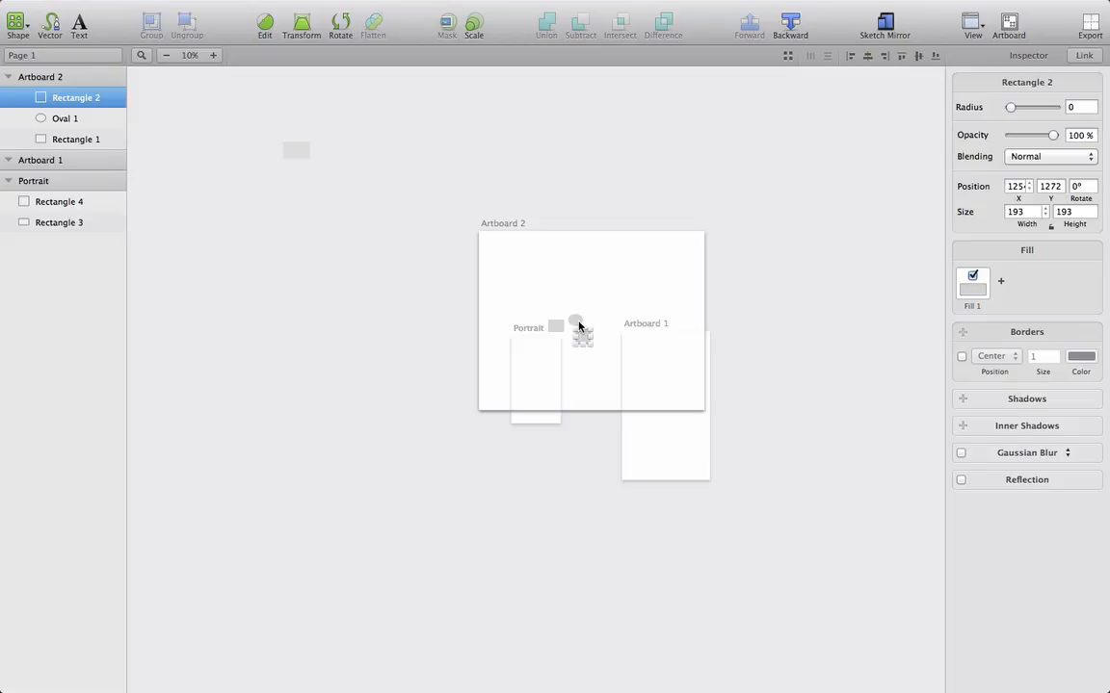
left_click(81, 164)
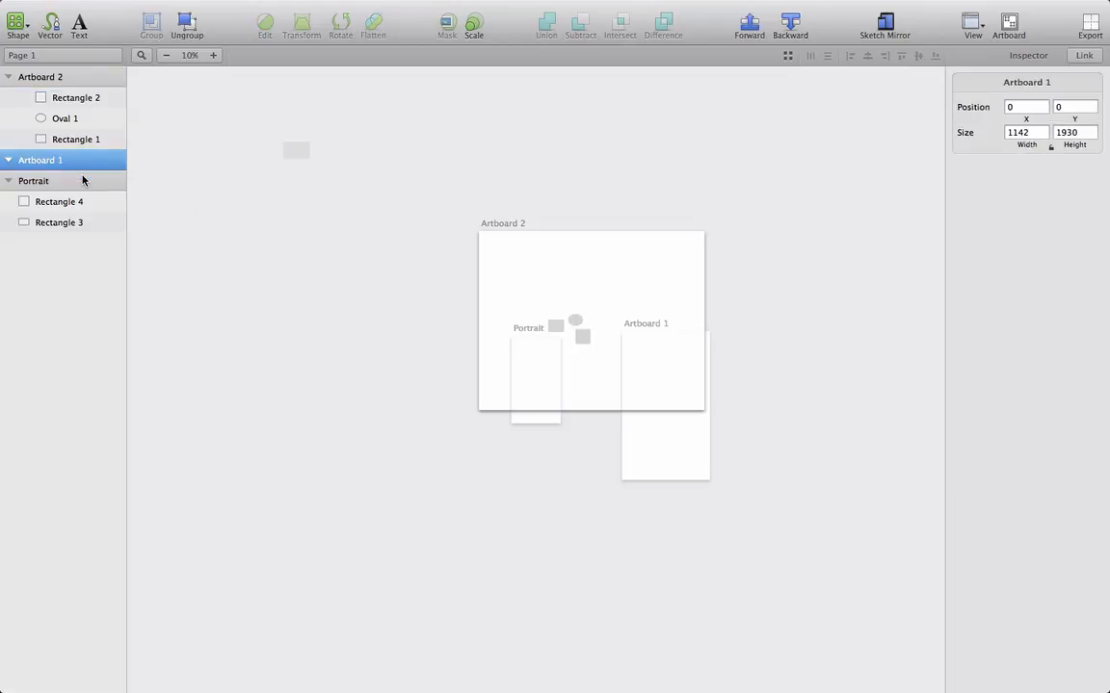
left_click(83, 181)
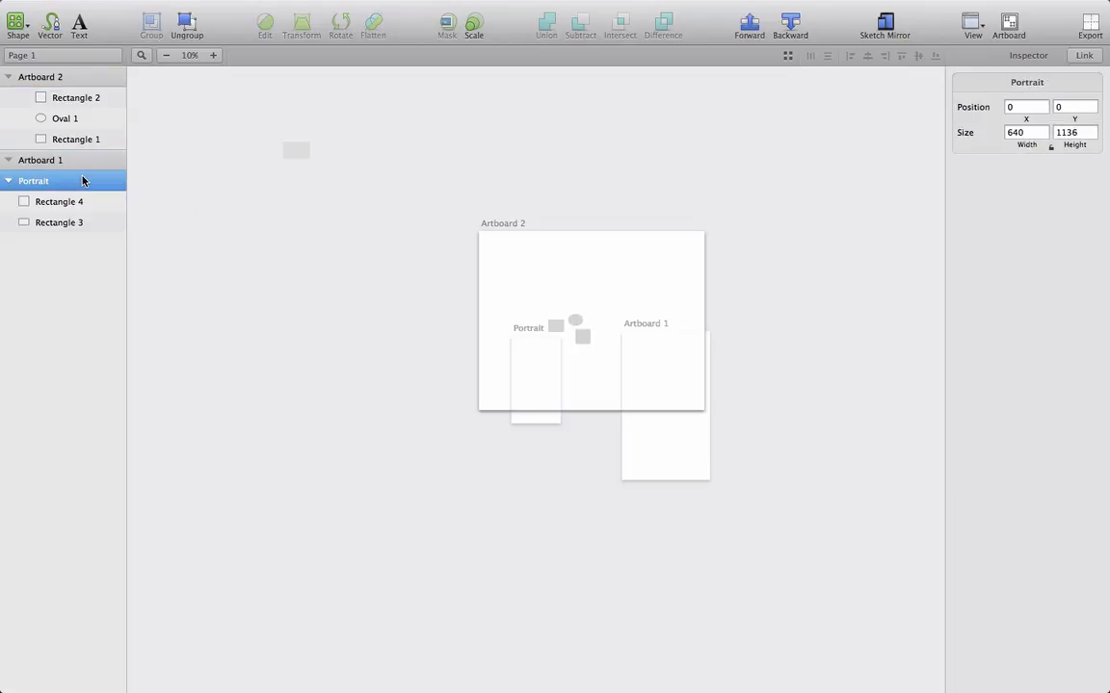
left_click(60, 80)
right_click(61, 82)
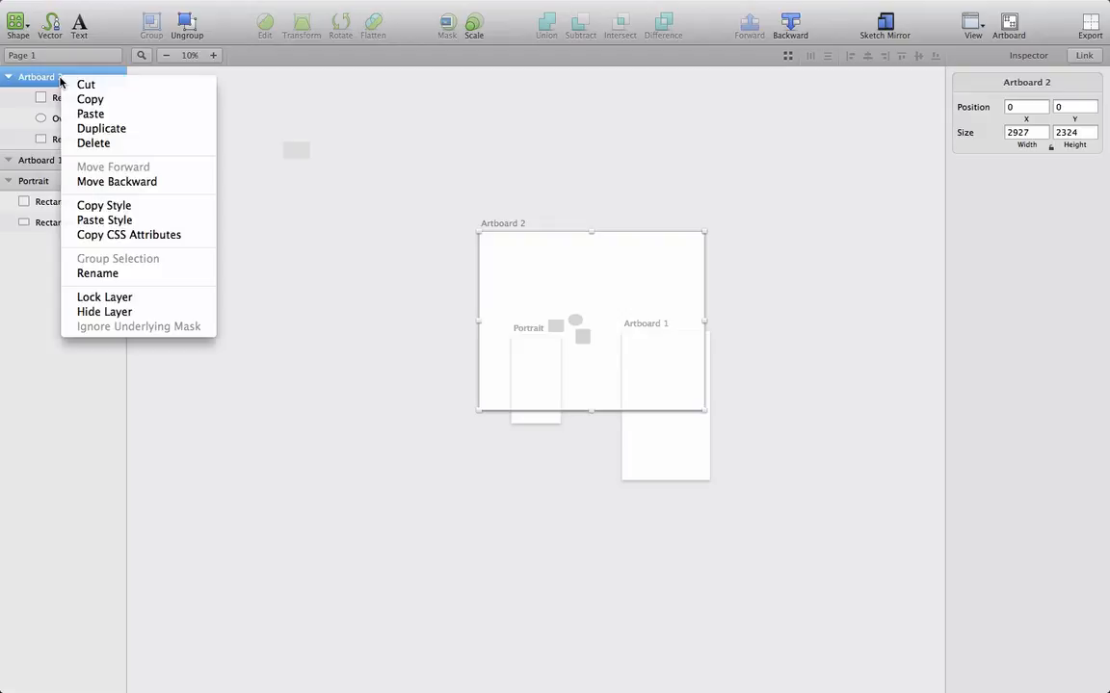
left_click(150, 145)
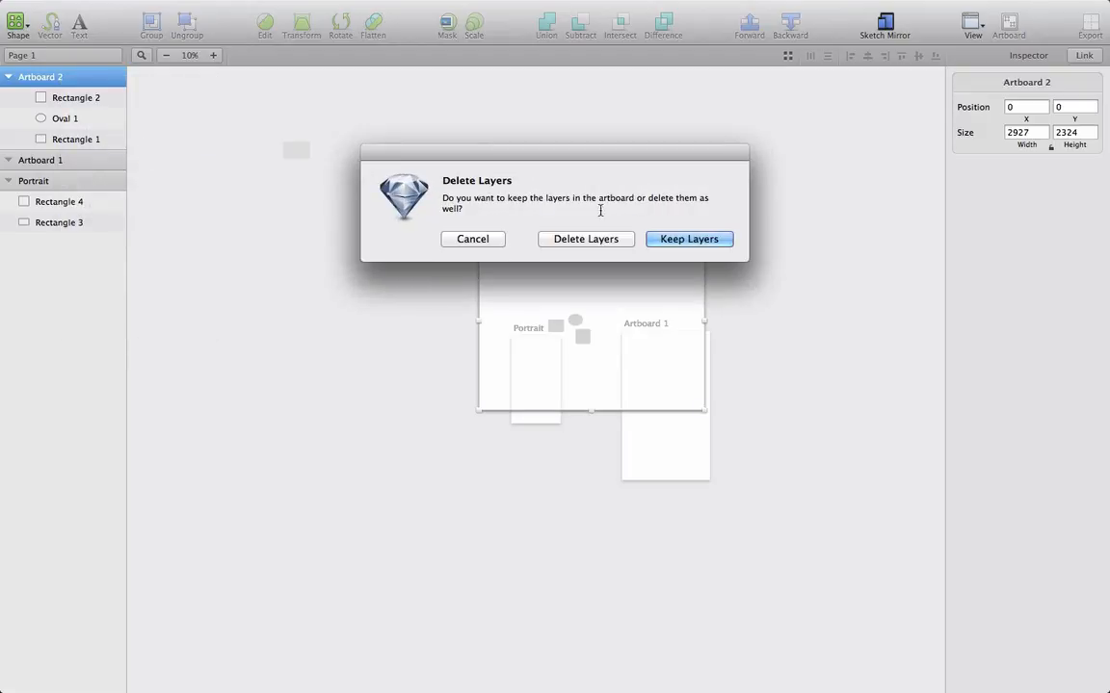
left_click(595, 241)
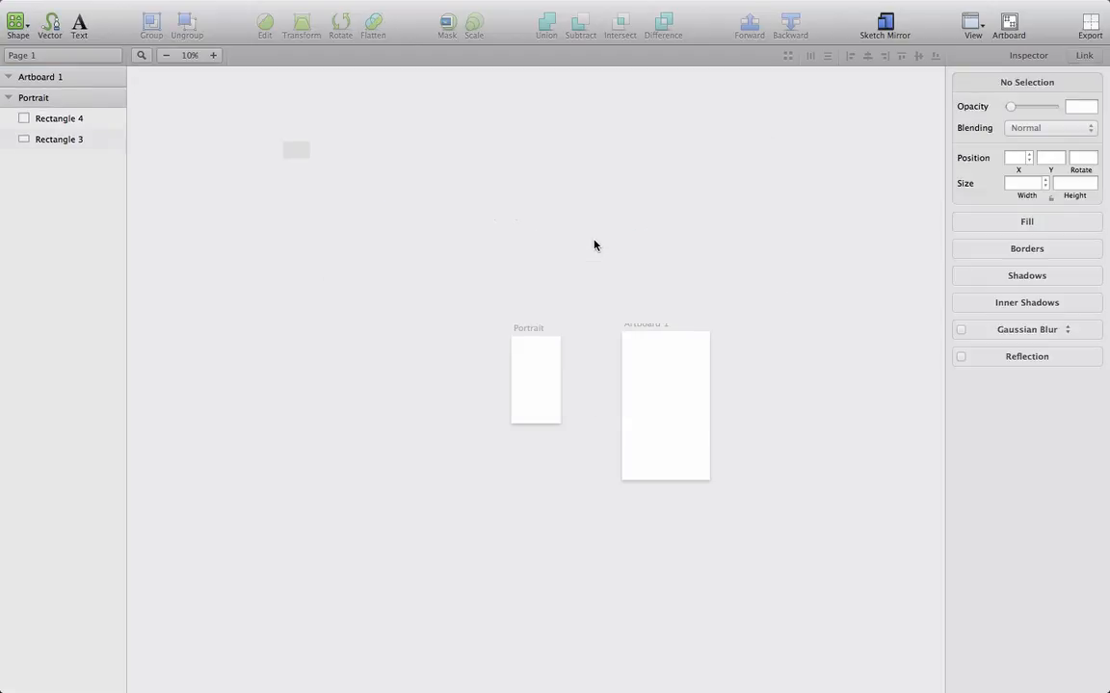
Delete the remaining custom artboard, Artboard 1, leaving the Portrait artboard in place
left_click(75, 79)
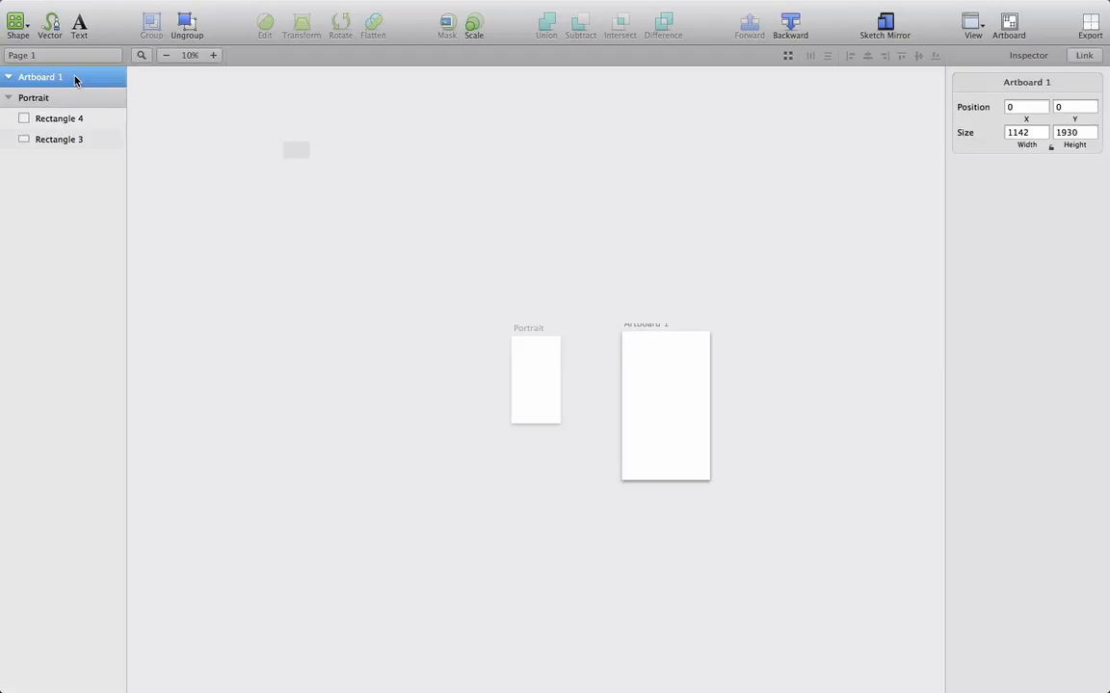
key("BackSpace")
scroll(196, 215, "right", 2)
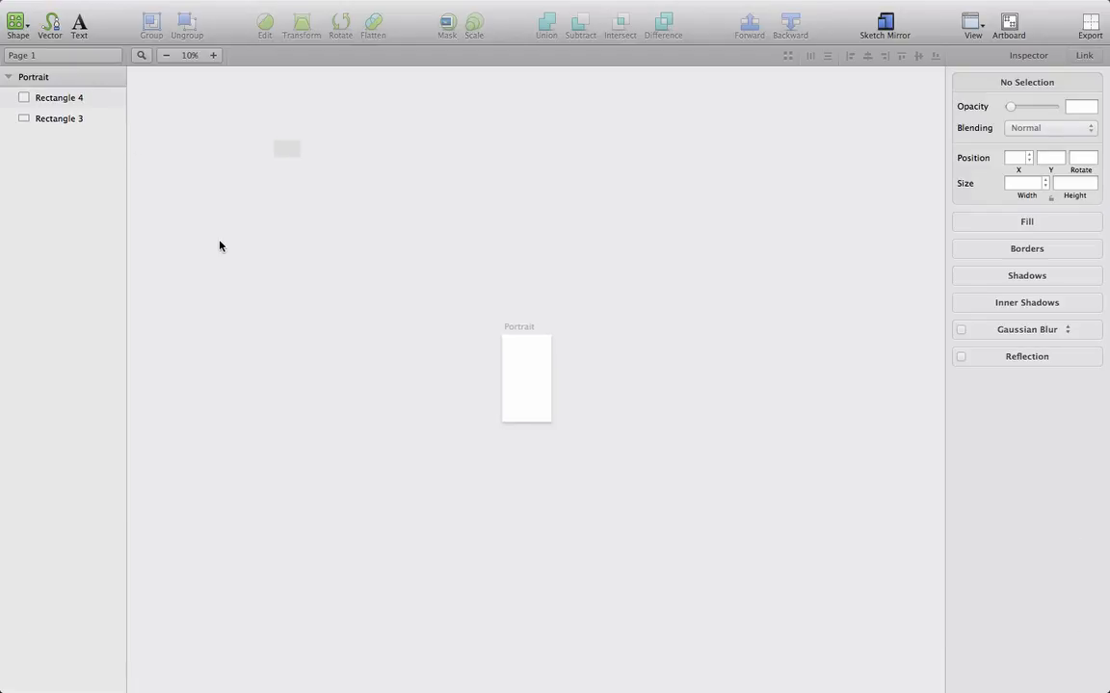
Set the Portrait artboard's width to 660 px
left_click(55, 77)
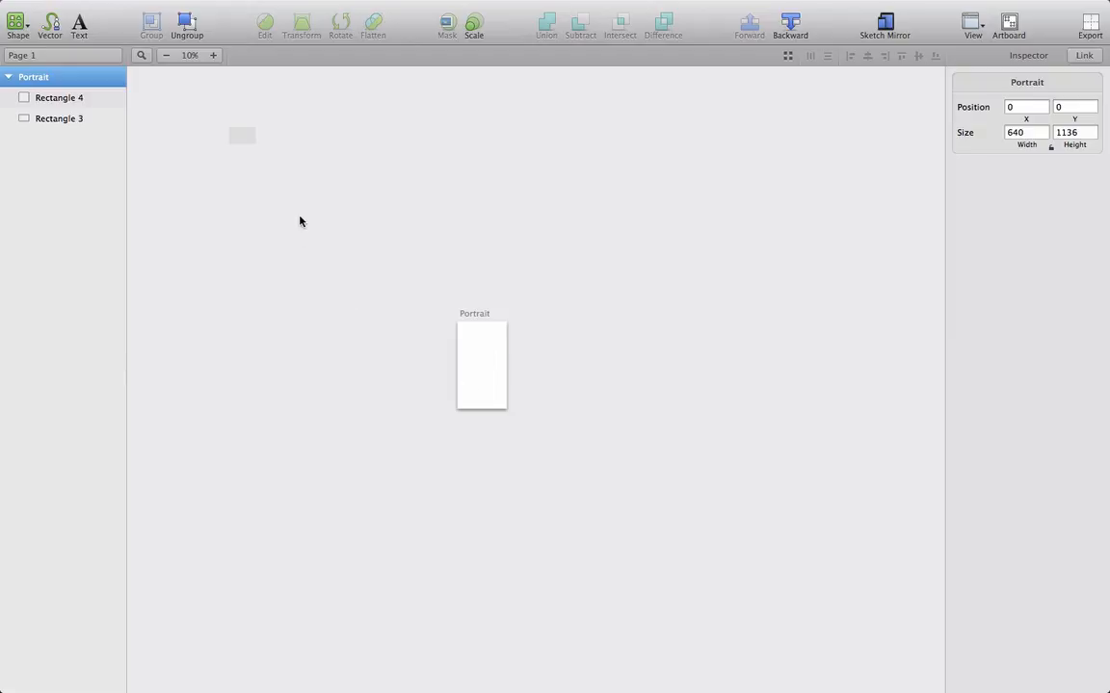
double_click(1016, 132)
type("660")
key("Return")
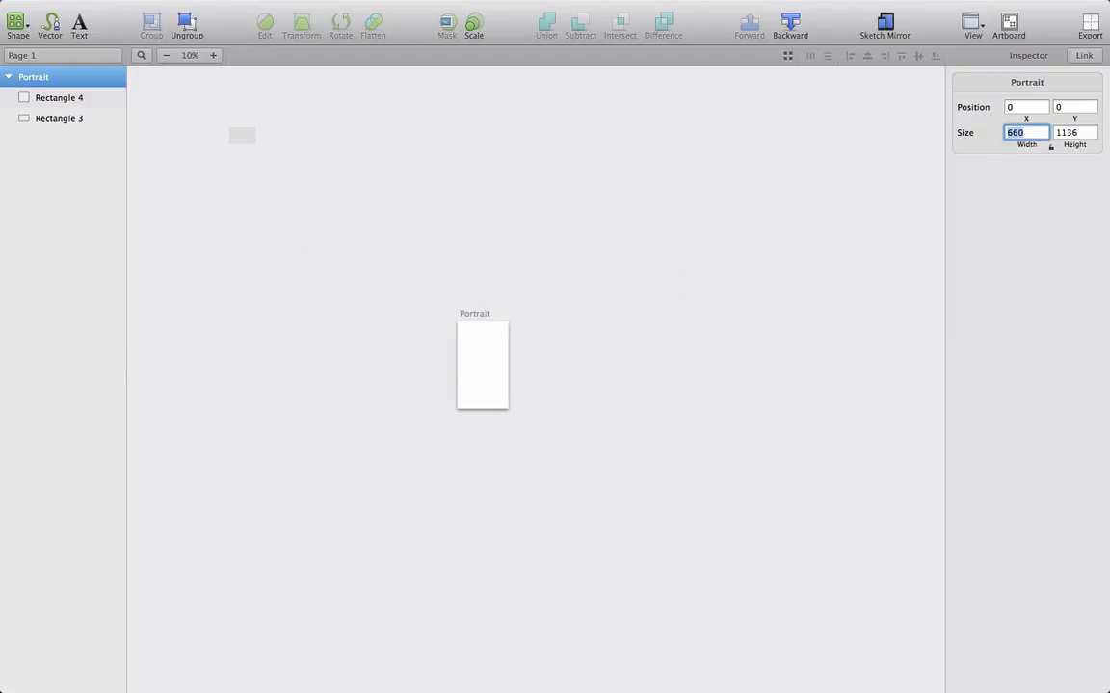
Increase the Portrait artboard's width to 790 px in increments of 10 px
key("shift+Up")
key("shift+Up")
key("shift+Up")
key("shift+Up")
key("shift+Up")
key("shift+Up")
key("shift+Up")
key("shift+Up")
key("shift+Up")
key("shift+Up")
key("shift+Up")
key("shift+Up")
key("shift+Up")
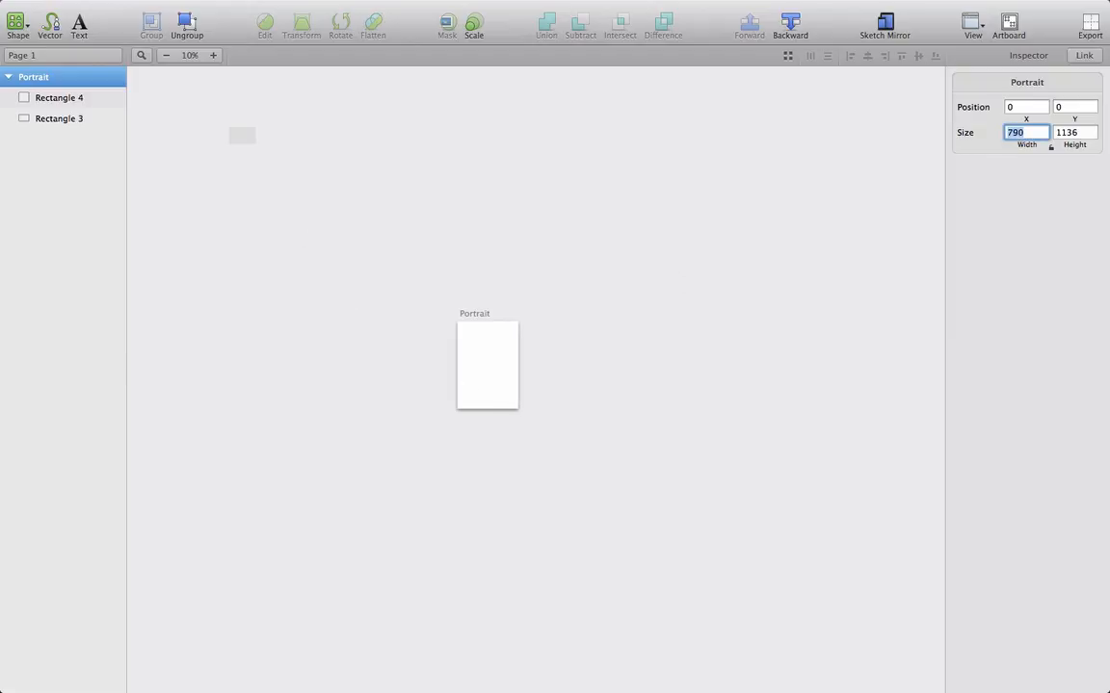
Resize the Portrait artboard freehand on the canvas to about 3125 × 3302 px
left_click(1007, 29)
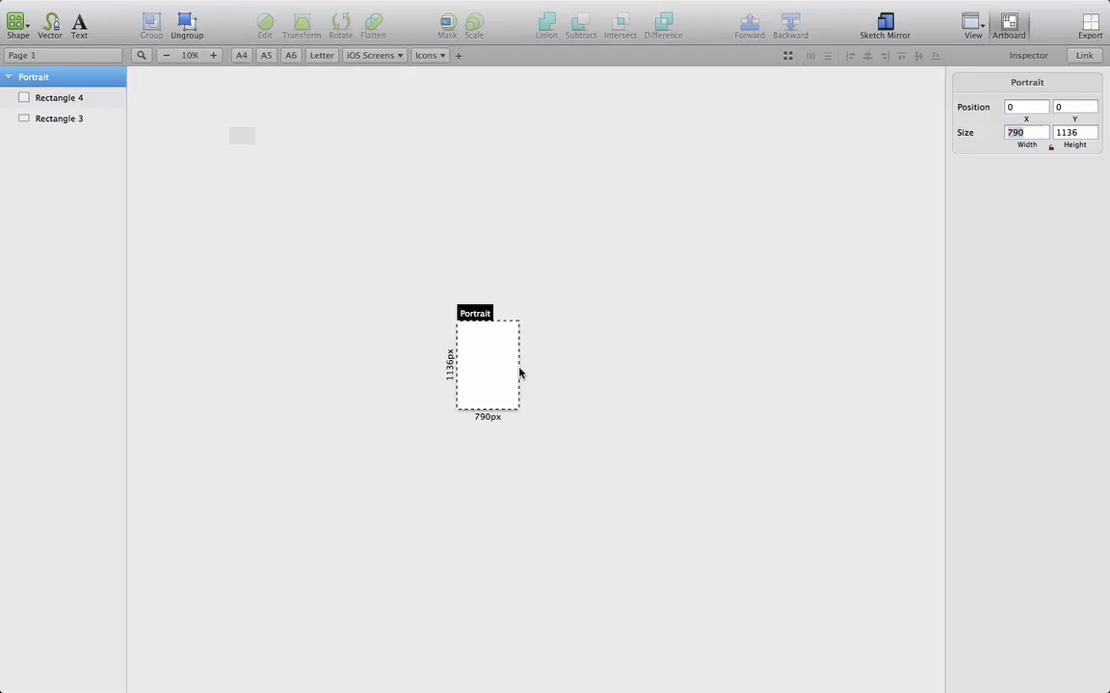
left_click_drag(518, 372, 696, 384)
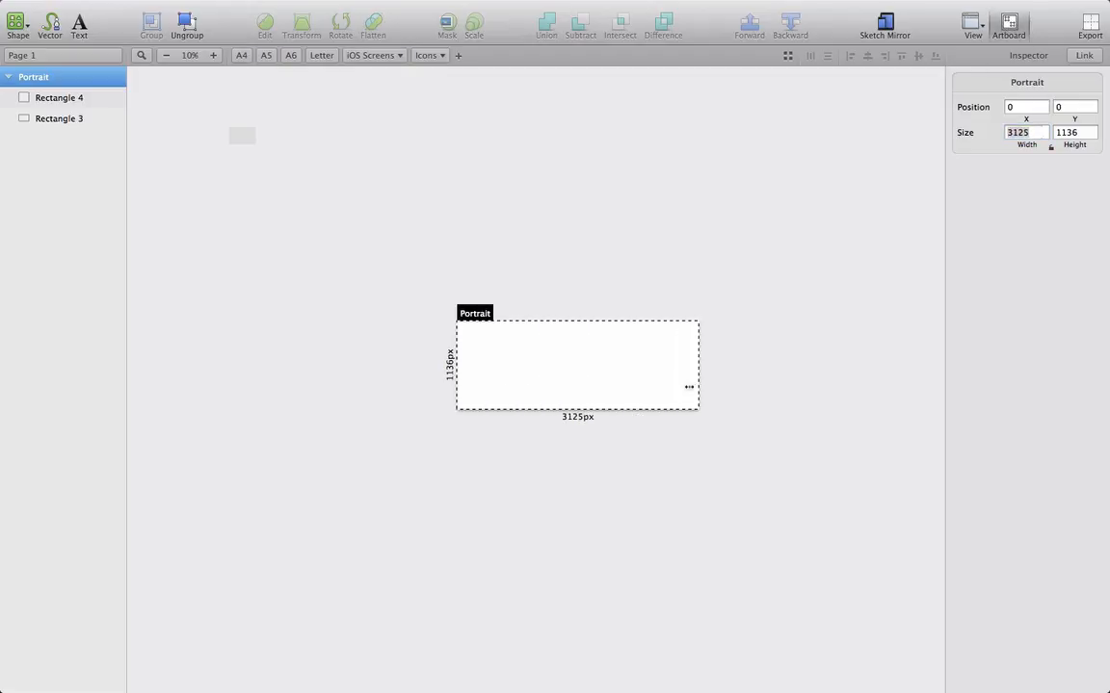
left_click_drag(598, 410, 598, 578)
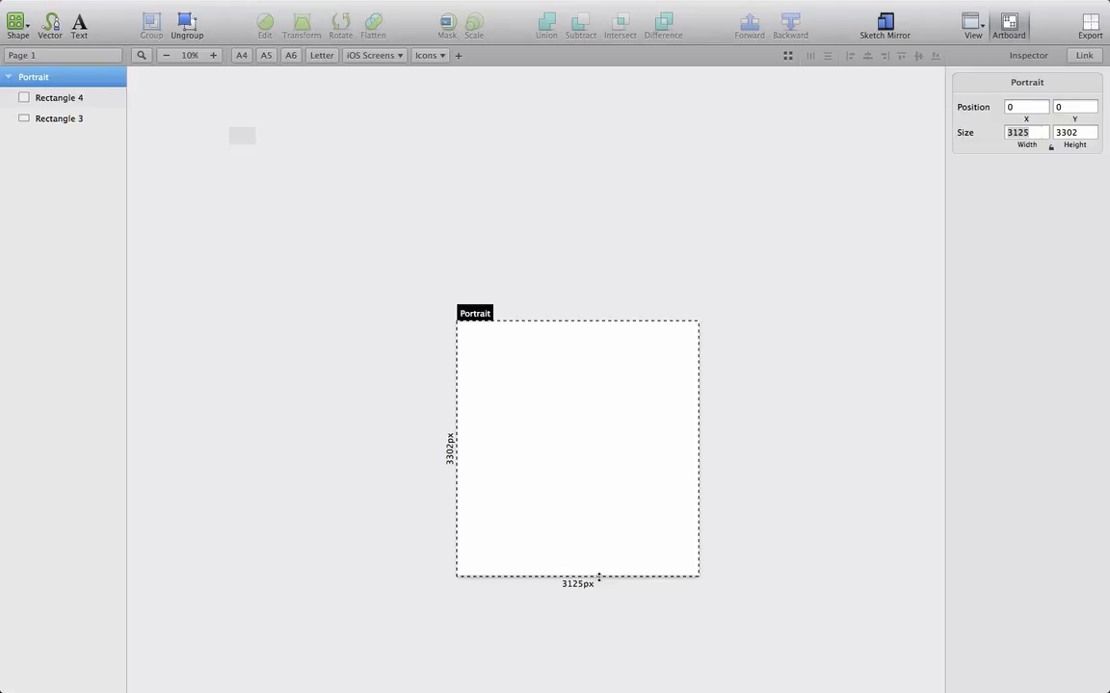
Ungroup the Portrait artboard to remove it while keeping the two rectangle layers
left_click(73, 154)
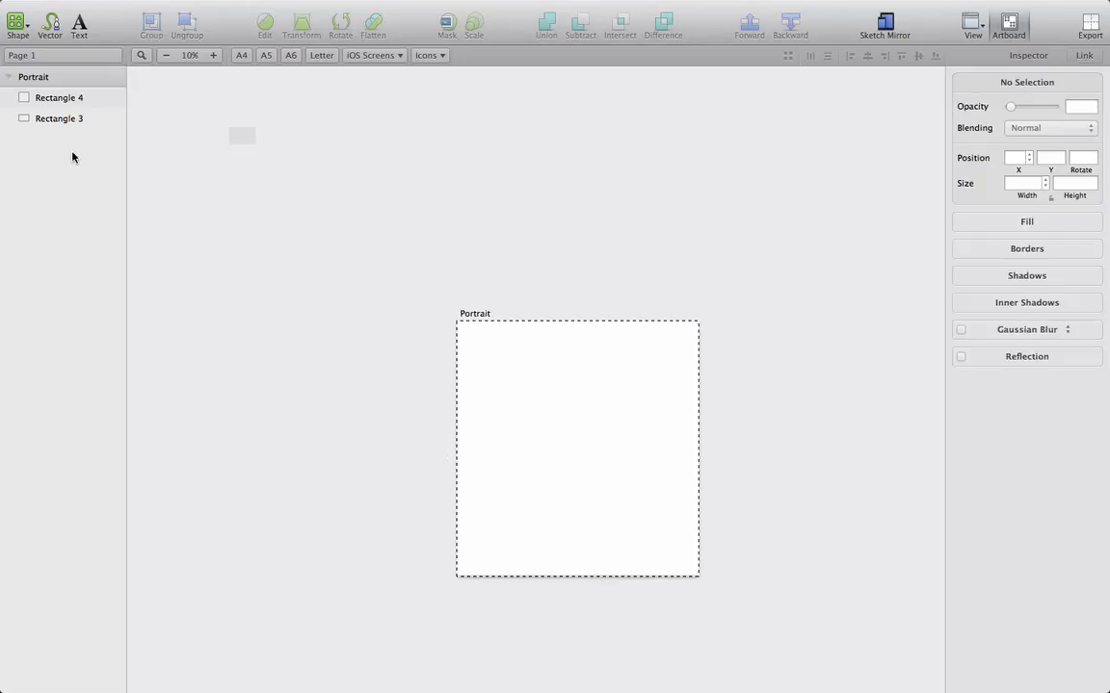
left_click(53, 119)
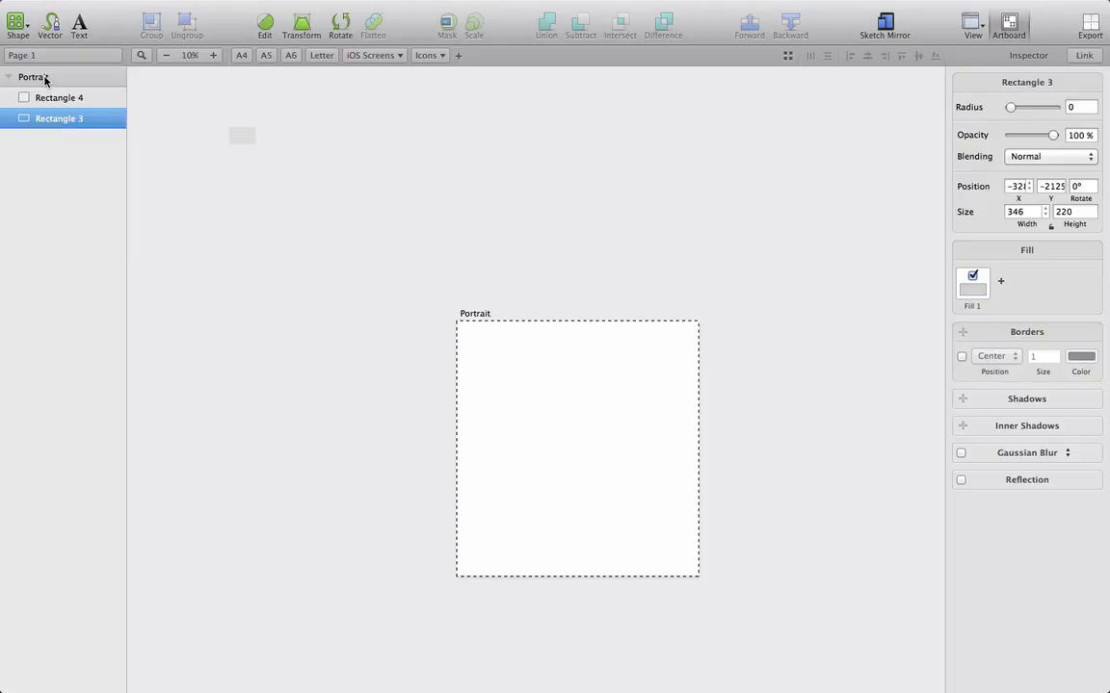
left_click(44, 79)
key("super+shift+g")
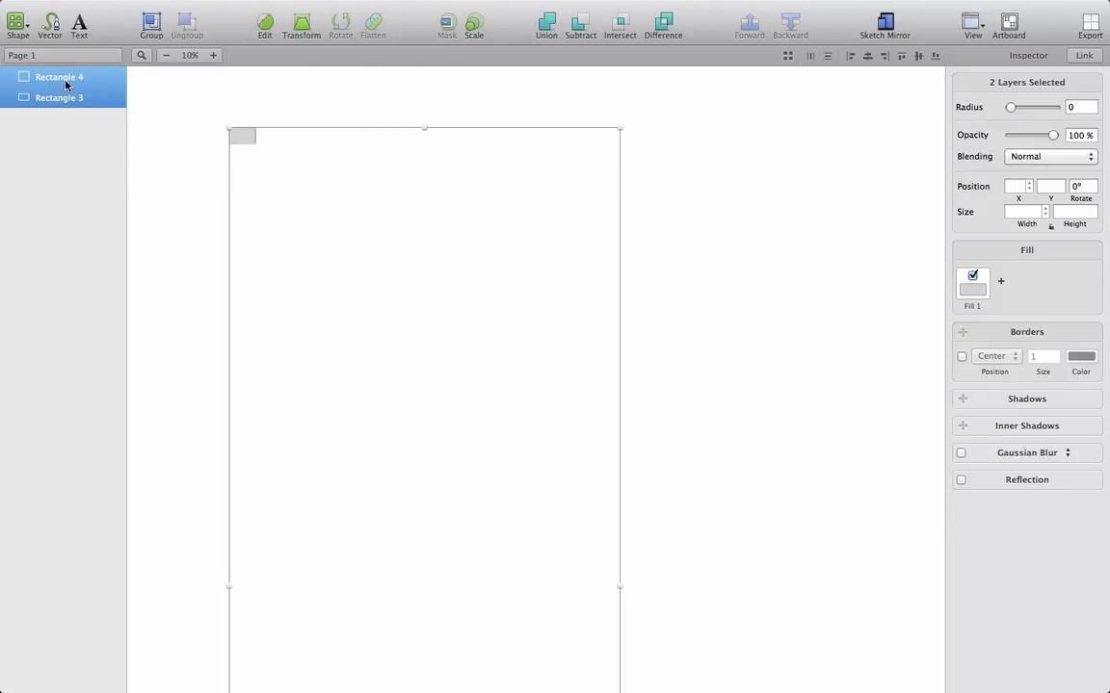
Select both remaining rectangles, Rectangle 3 and Rectangle 4, and delete them to empty the page
left_click(149, 129)
left_click(79, 100)
left_click(62, 77, "shift")
key("BackSpace")
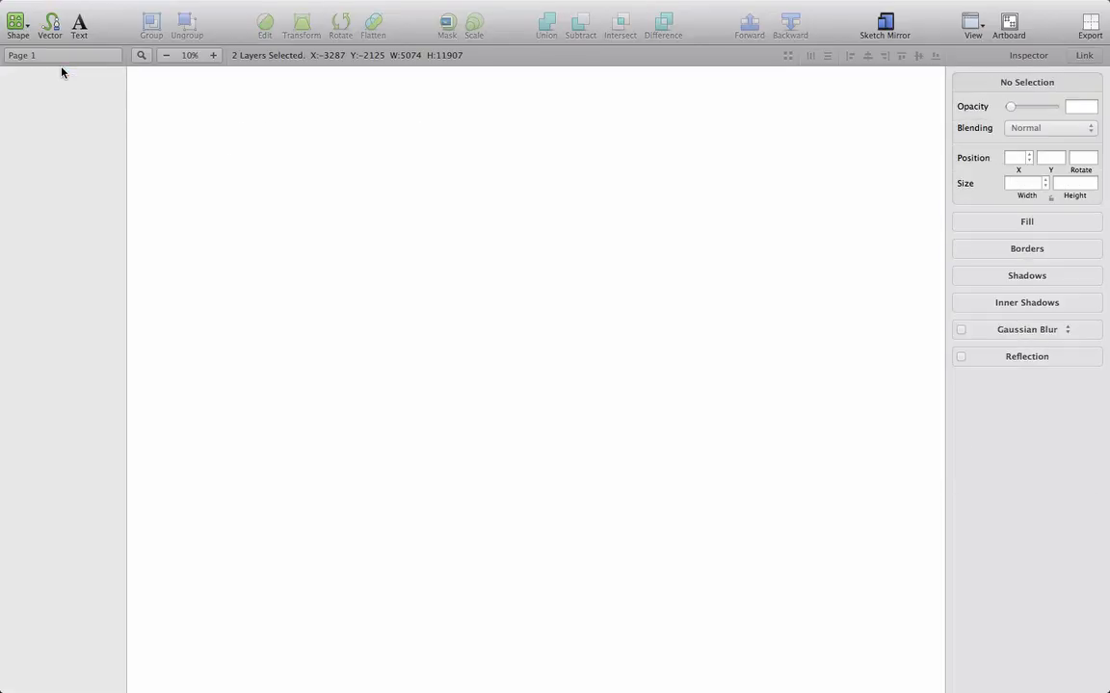
Add a new iPhone 5 portrait artboard to the empty page and view it at 40%
left_click(1011, 30)
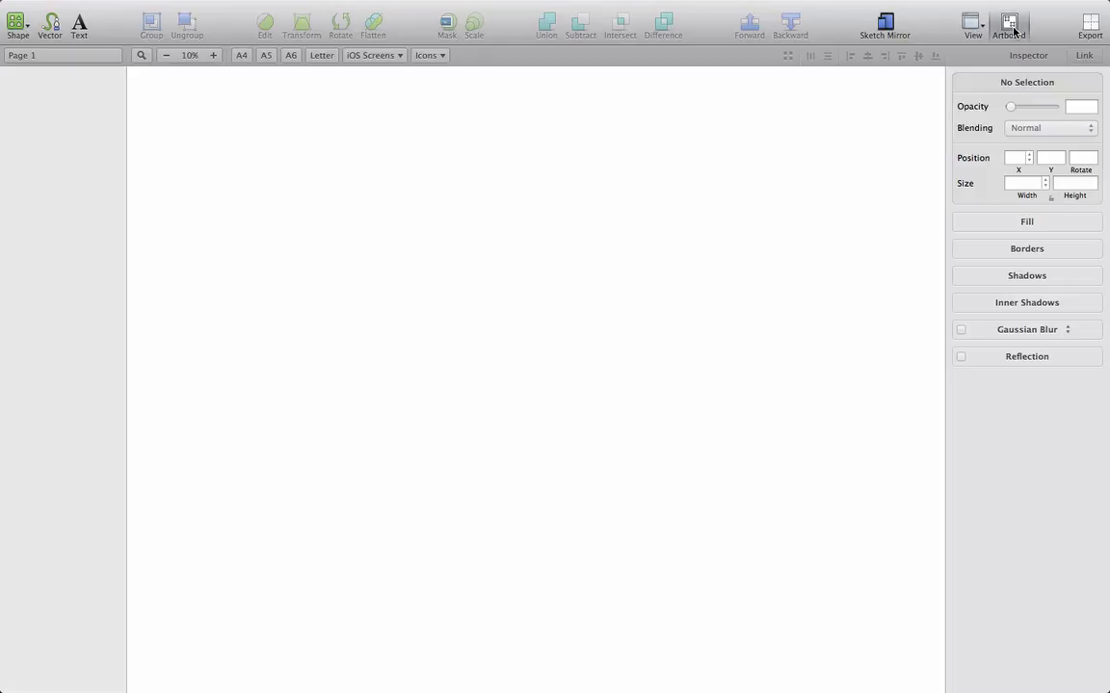
left_click(393, 55)
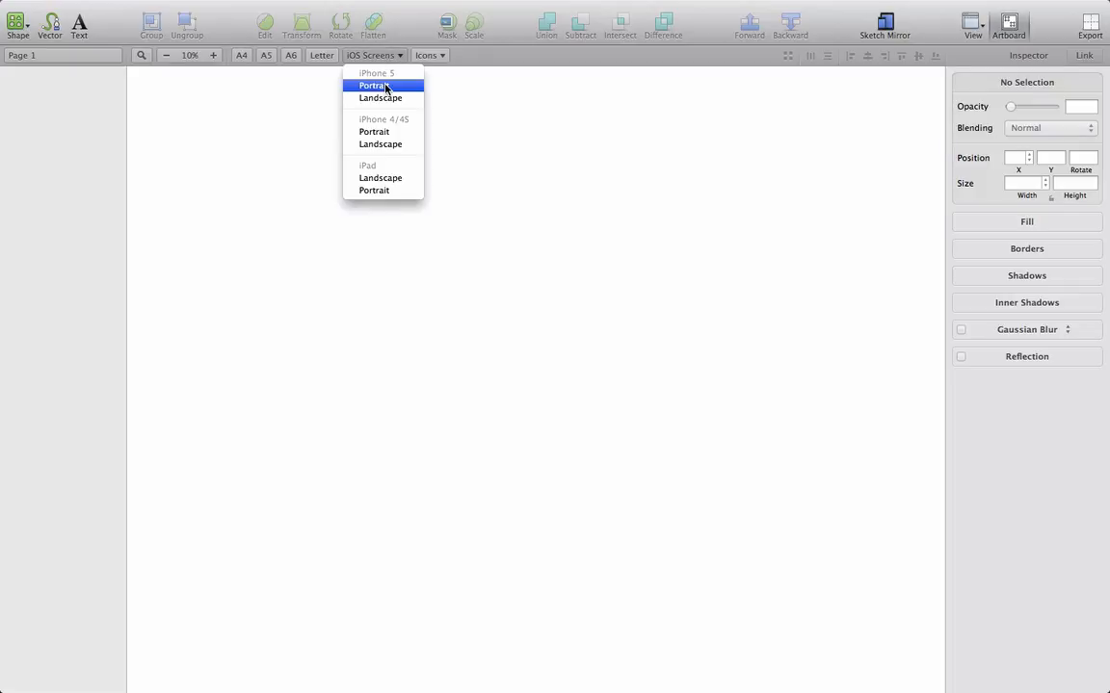
left_click(386, 87)
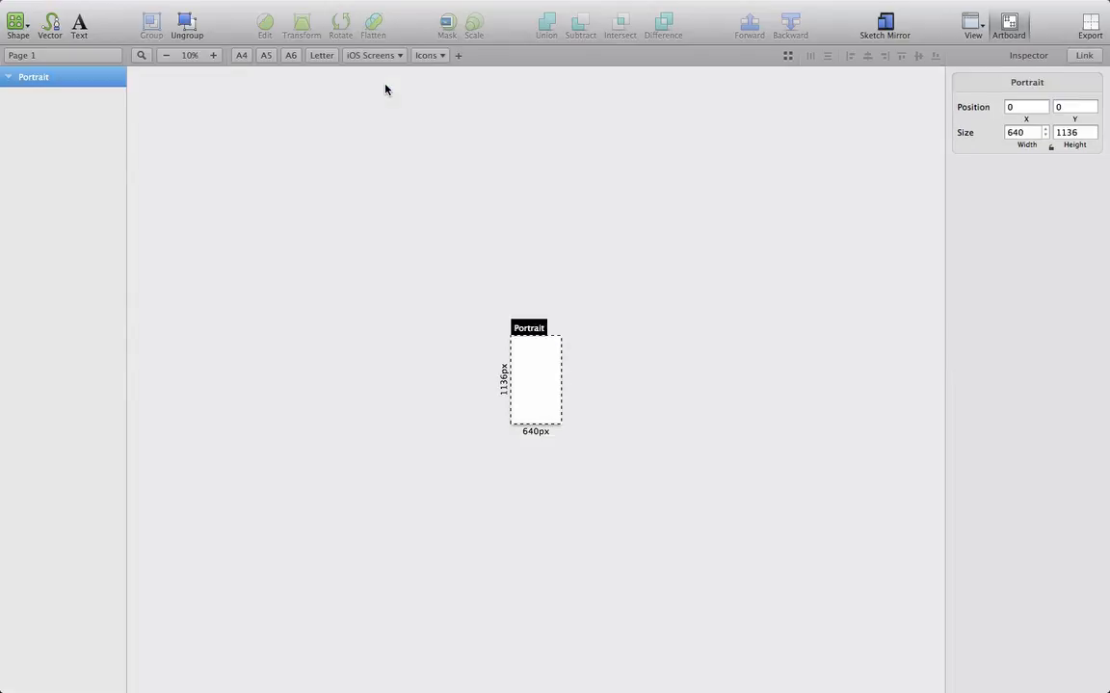
left_click(211, 54)
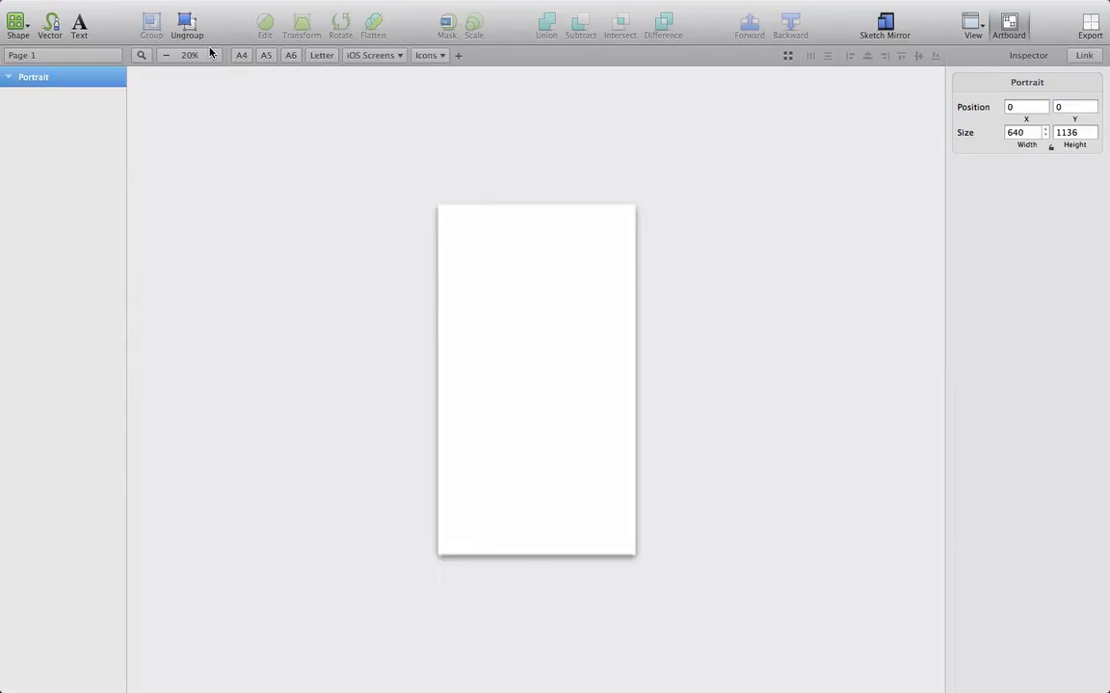
left_click(211, 54)
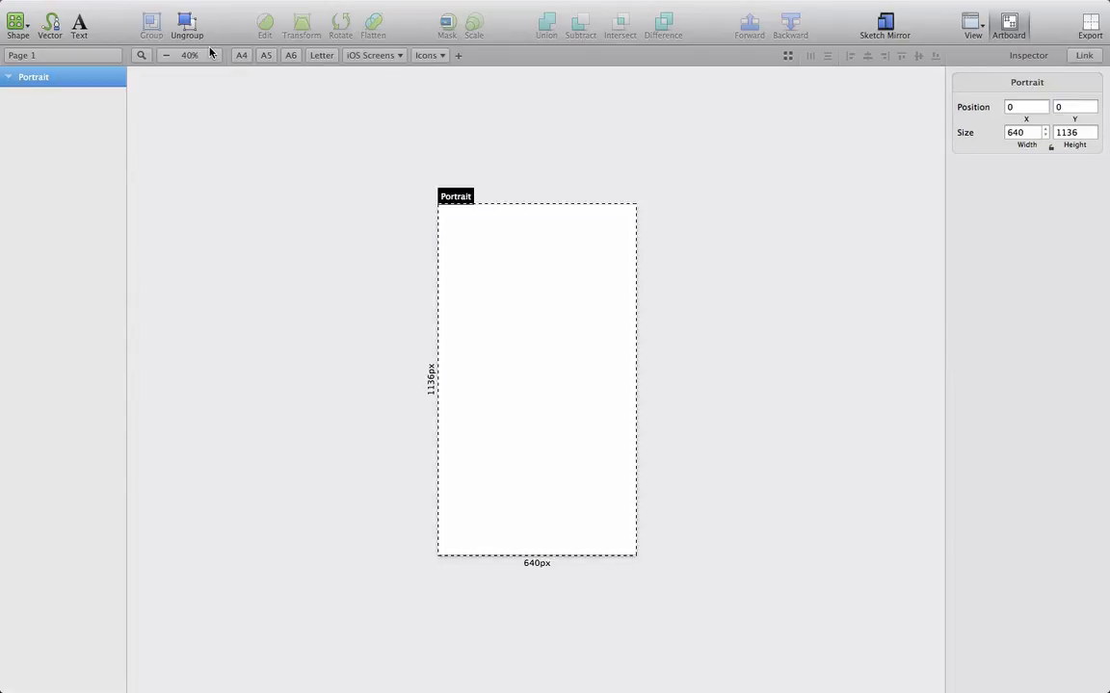